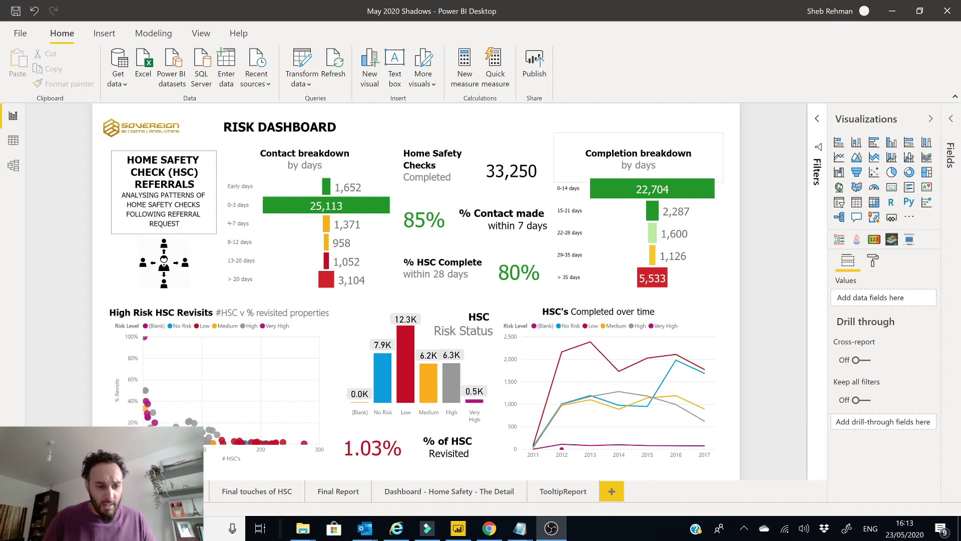
Step: Switch between report pages and return to the Final Report page
left_click(205, 486)
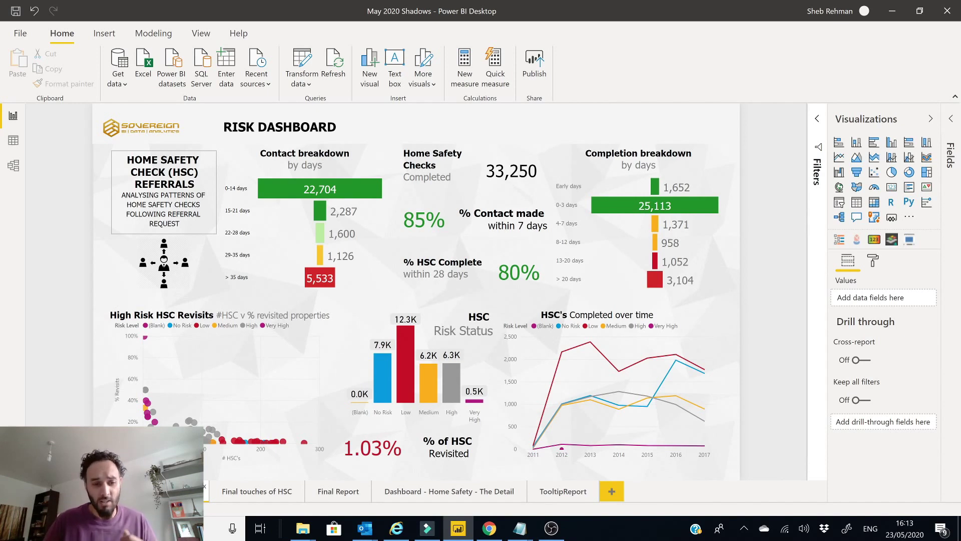
left_click(256, 492)
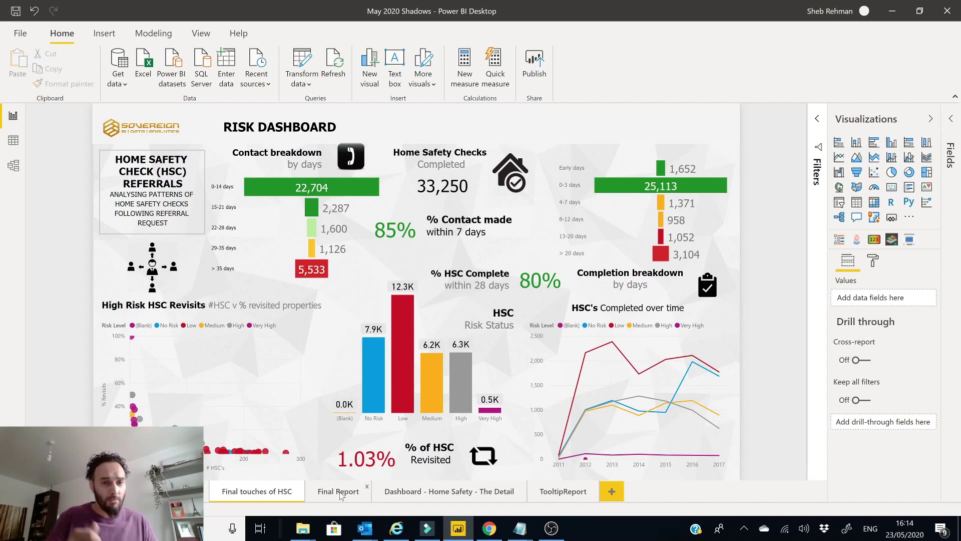
left_click(340, 494)
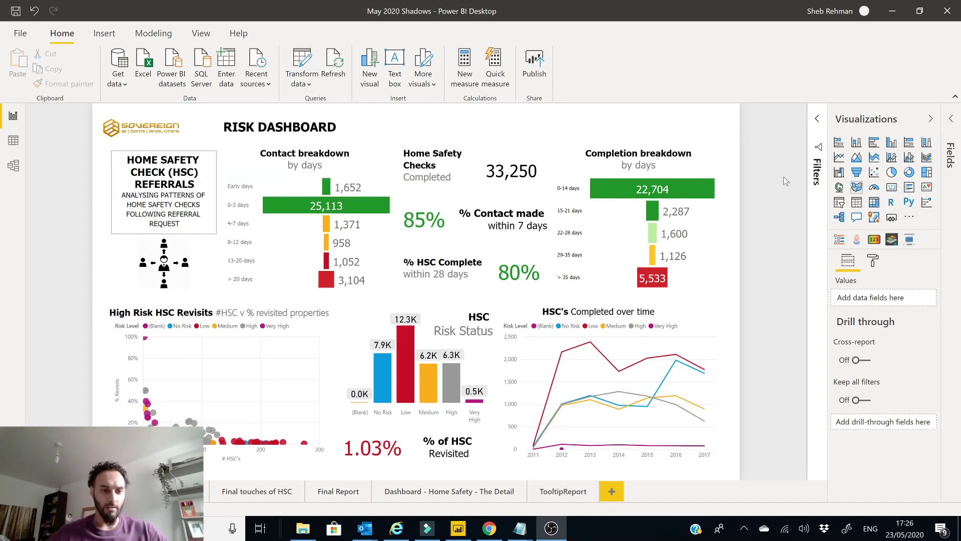
Step: Turn on drop shadows for the Contact breakdown and Completion breakdown charts
mouse_move(268, 176)
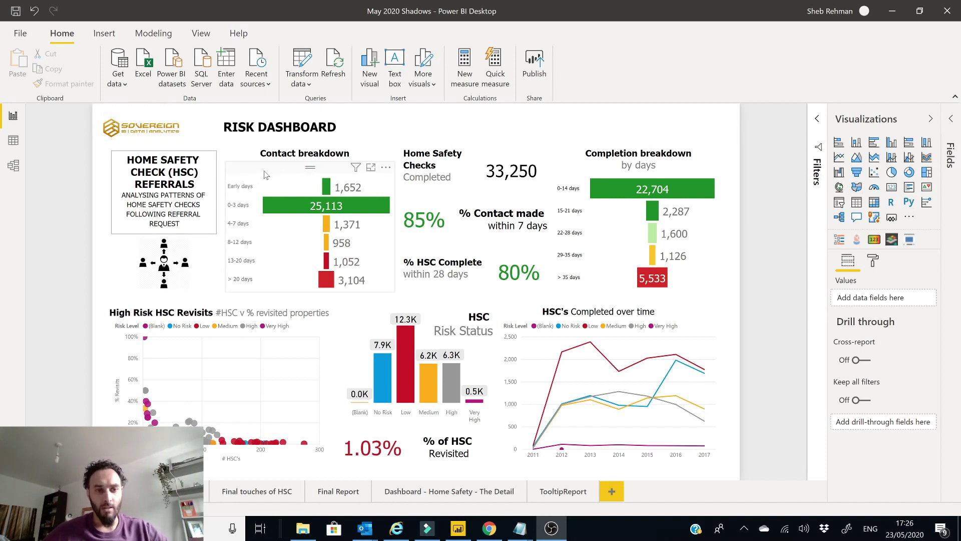
left_click(266, 175)
left_click(265, 175)
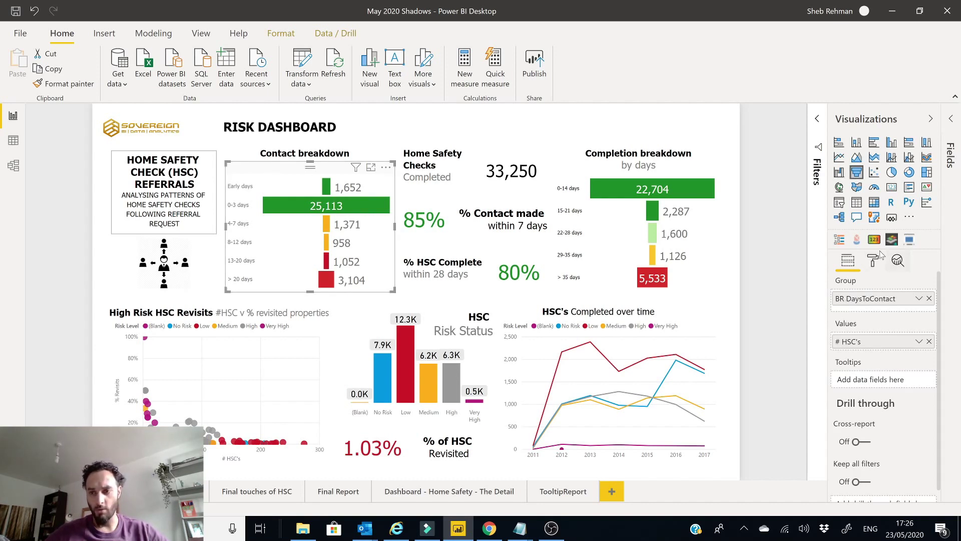
left_click(873, 264)
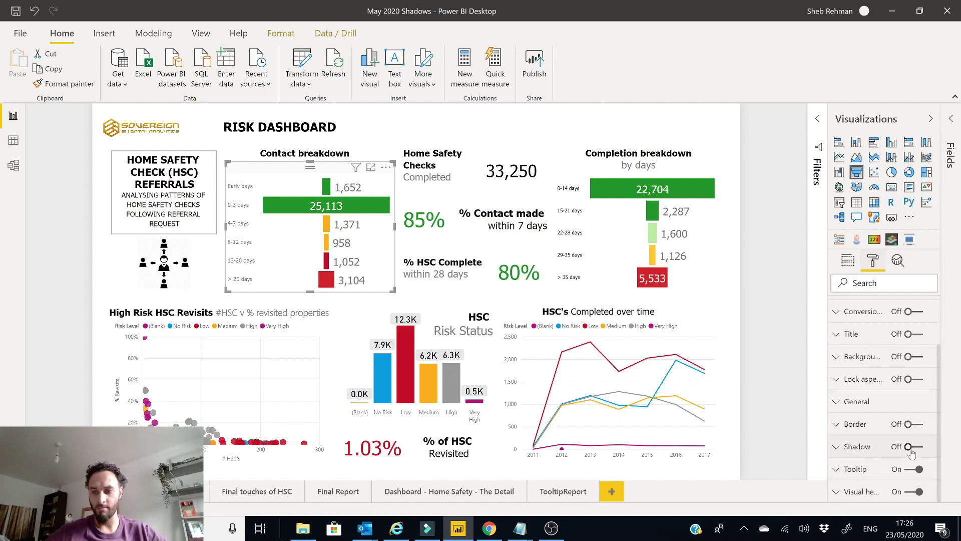
left_click(909, 447)
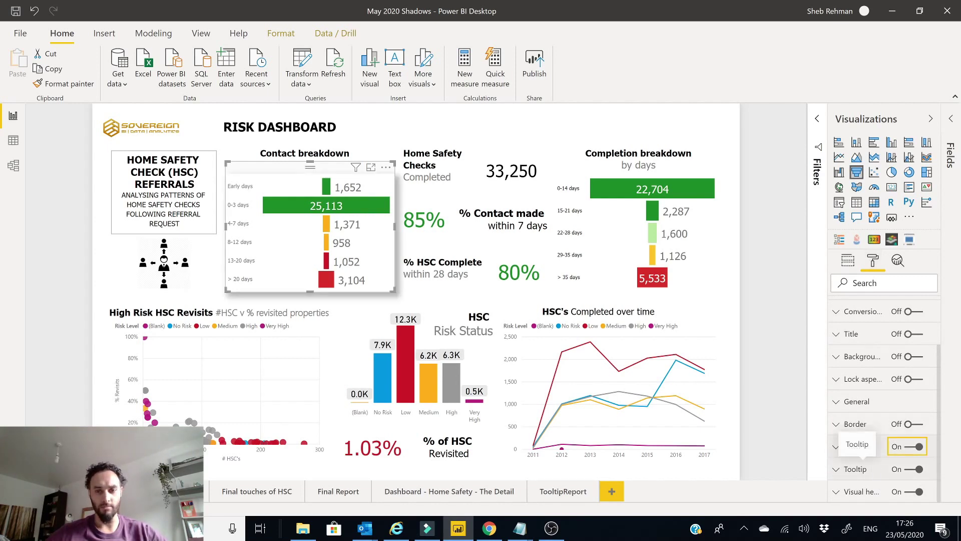
left_click(625, 237)
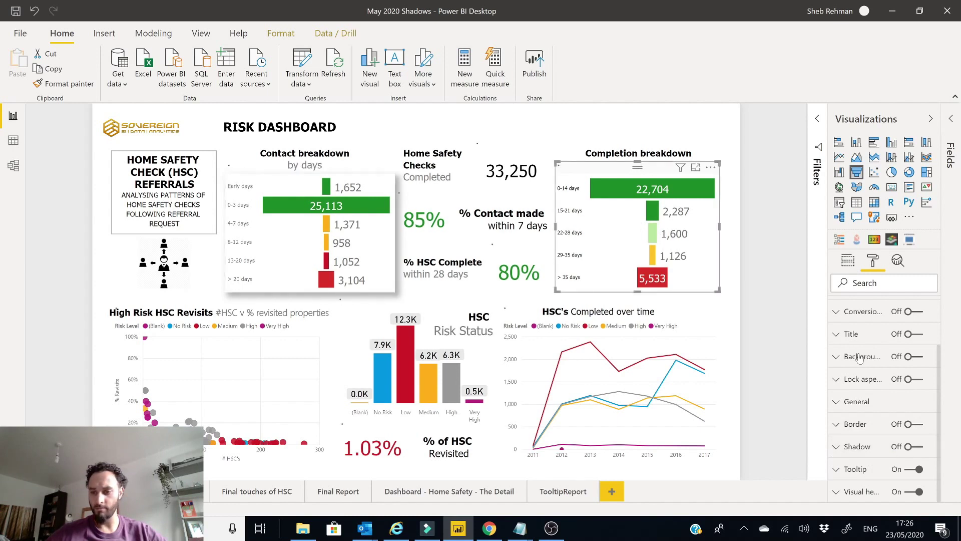
left_click(909, 447)
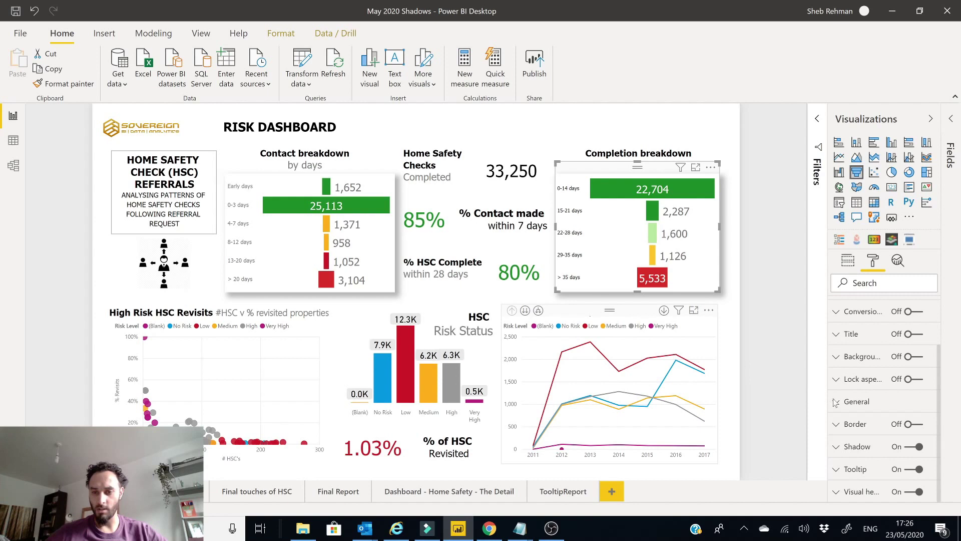
Step: Add drop shadows to the line chart, Risk Status bar chart and High Risk HSC Revisits scatter chart
scroll(899, 426, "down", 1)
left_click(911, 447)
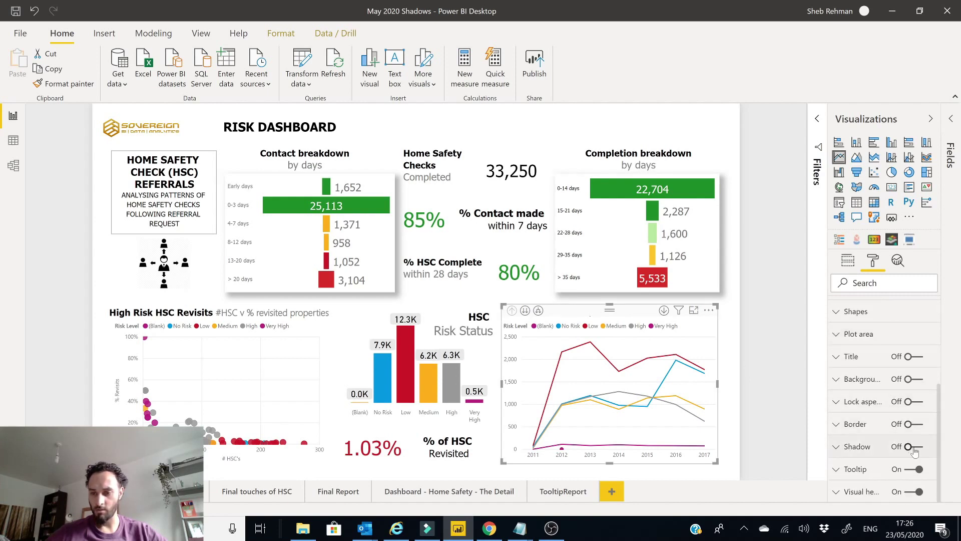
left_click(911, 447)
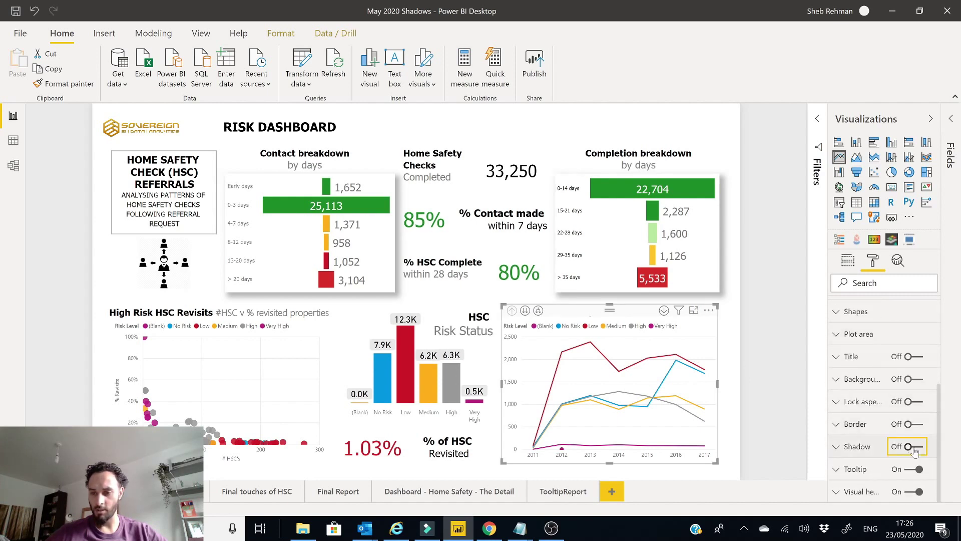
left_click(356, 341)
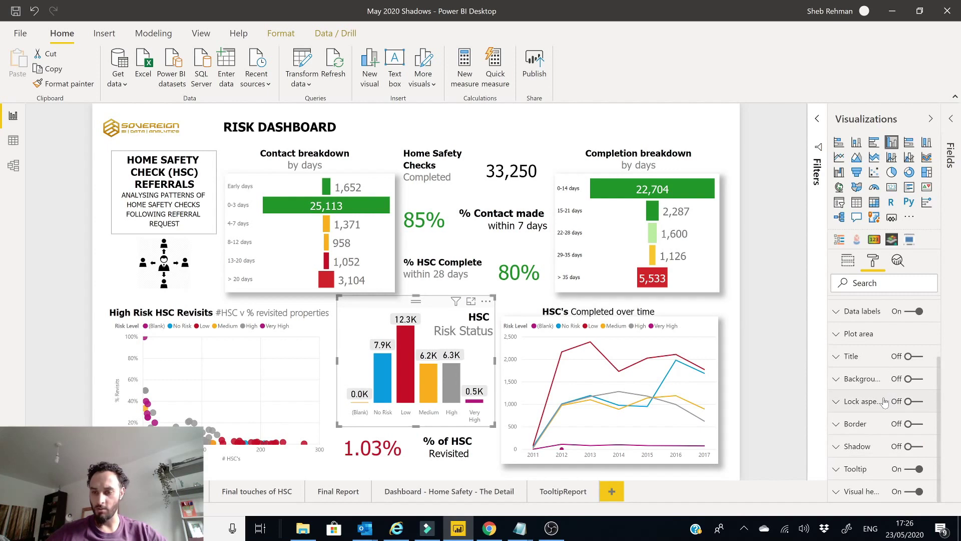
left_click(911, 446)
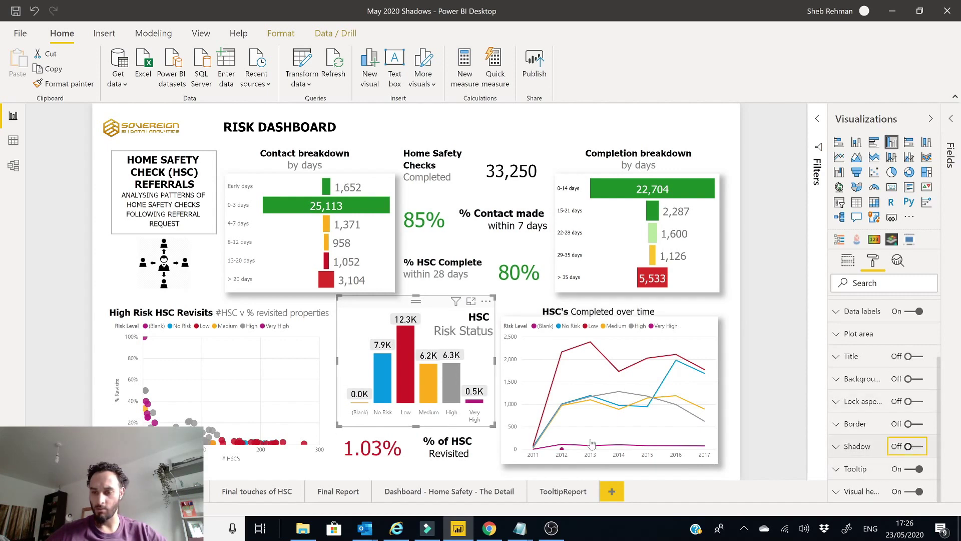
left_click(206, 320)
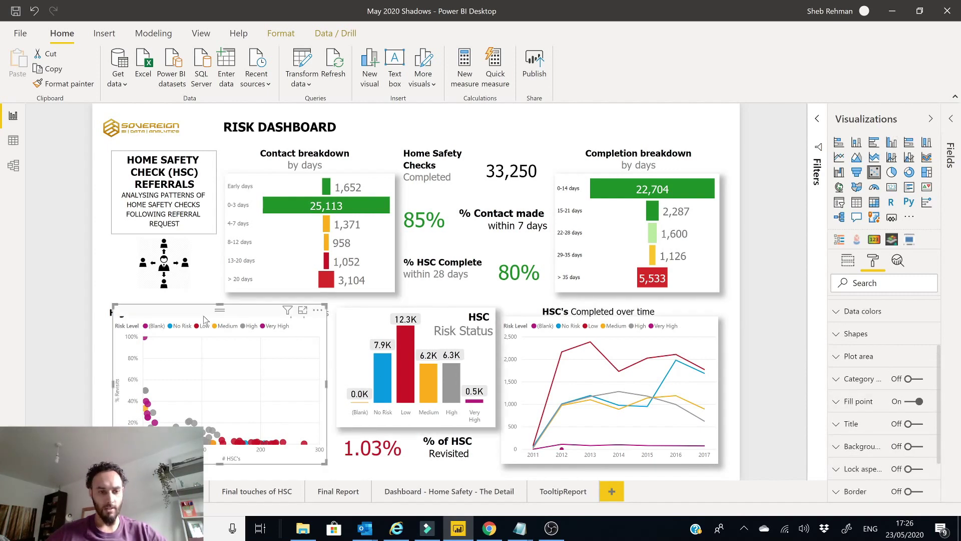
scroll(879, 418, "down", 3)
left_click(911, 446)
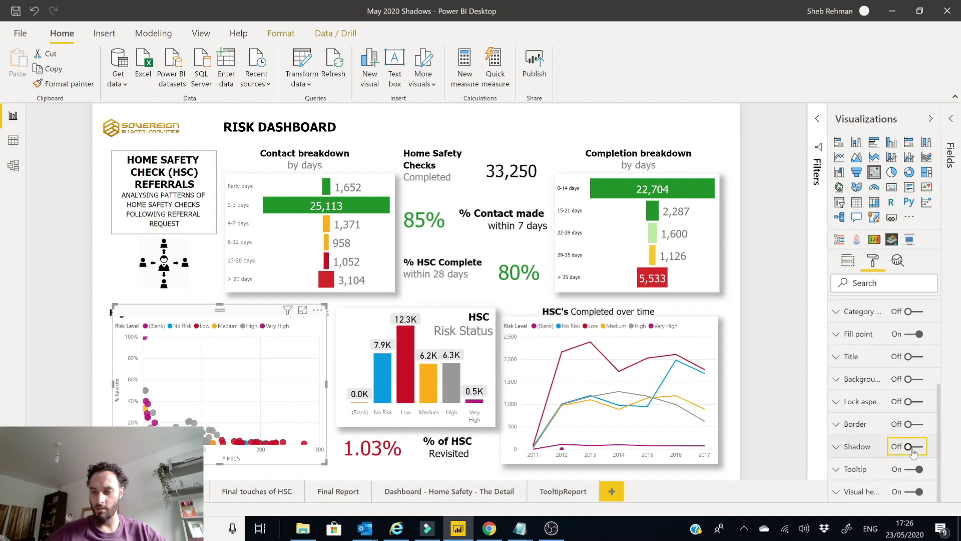
left_click(749, 380)
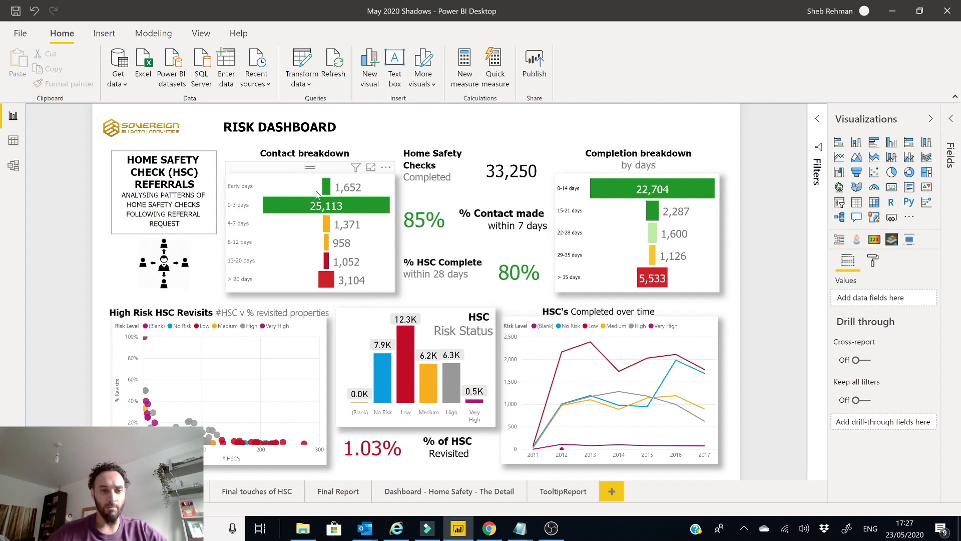
Step: Expand the Contact breakdown chart's shadow settings and change its colour from black to red
left_click(294, 176)
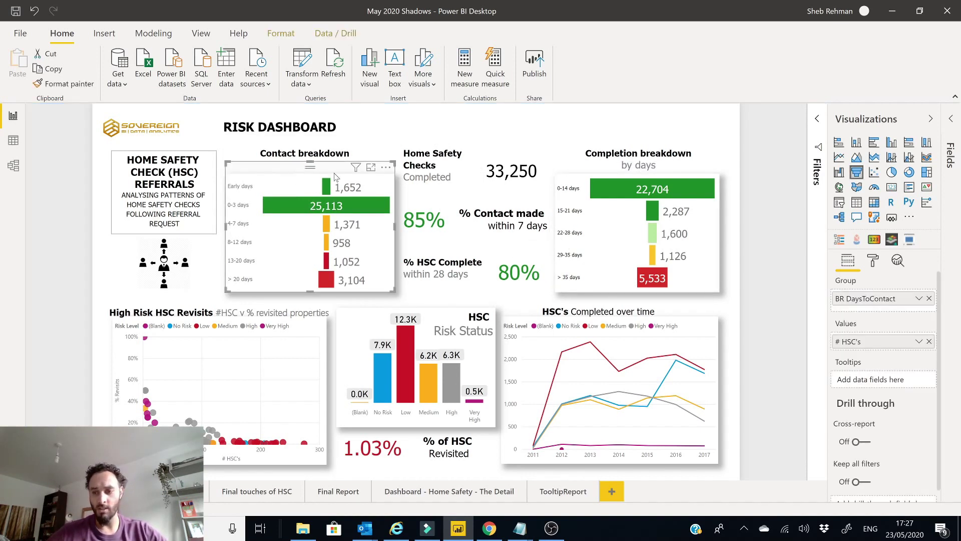
left_click(872, 264)
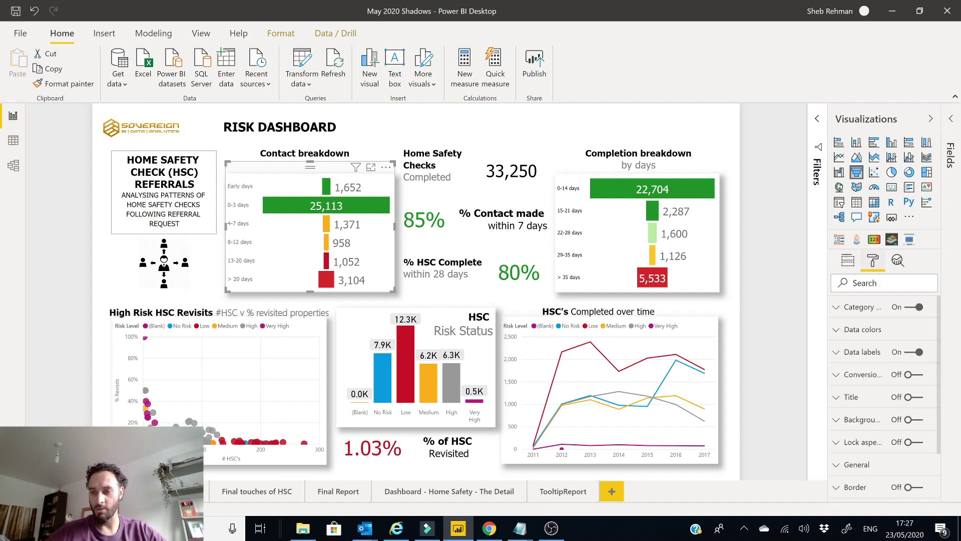
scroll(857, 335, "down", 3)
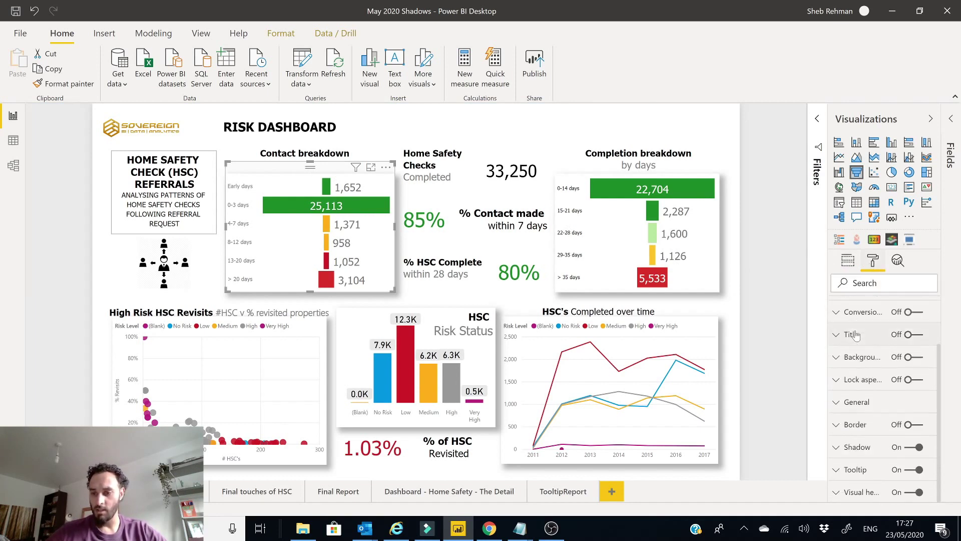
left_click(857, 447)
scroll(874, 380, "down", 3)
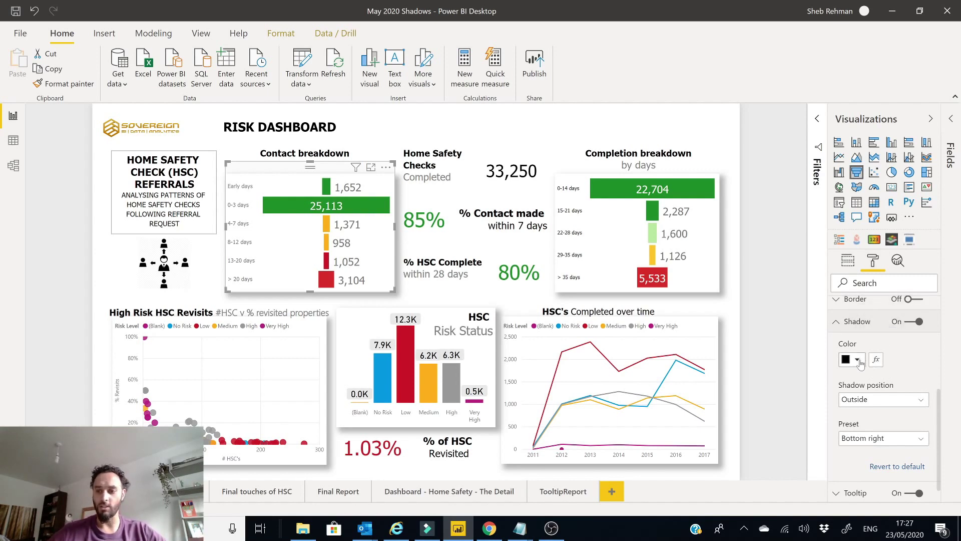
left_click(857, 361)
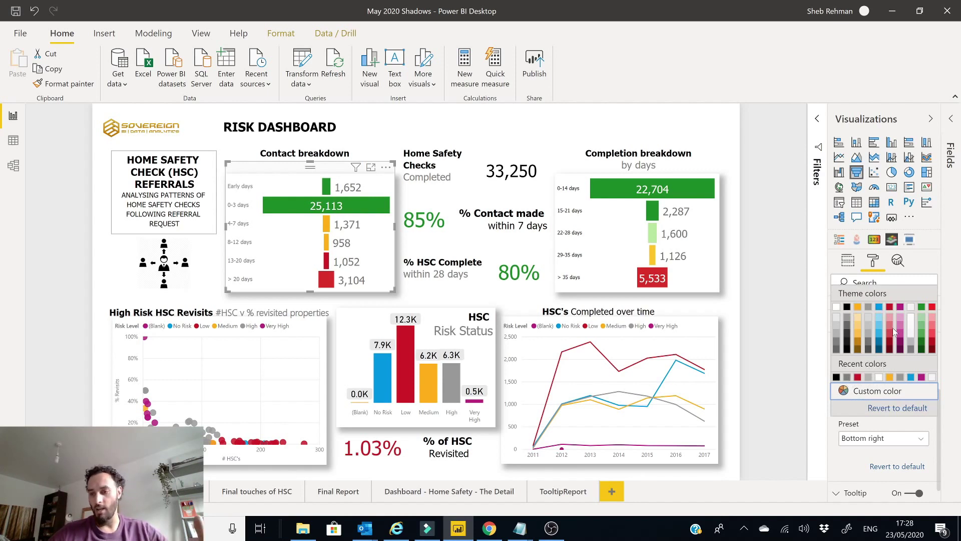
left_click(889, 307)
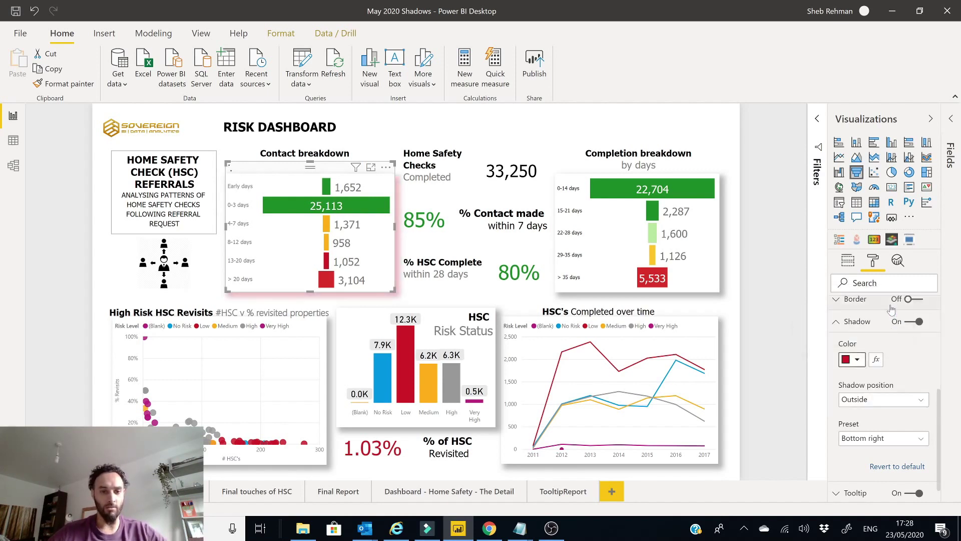
left_click(857, 360)
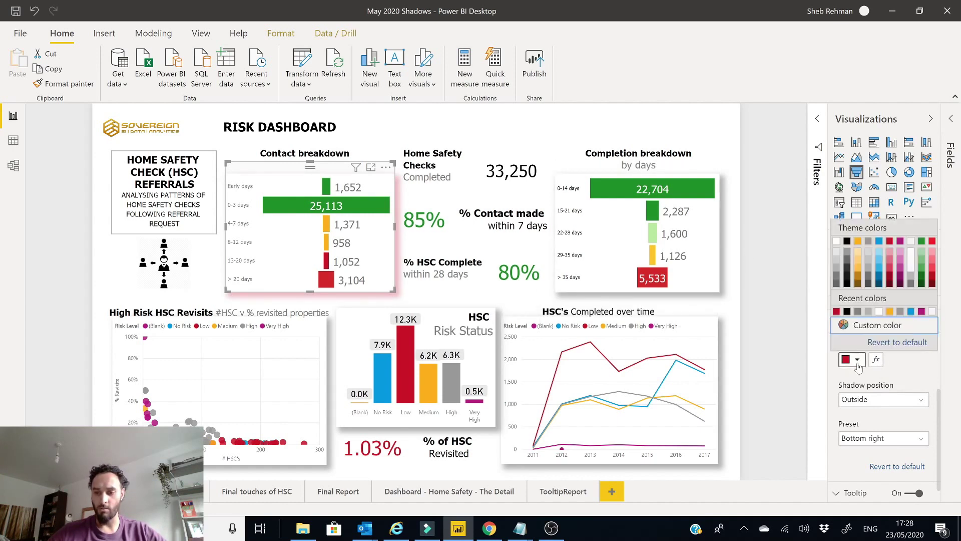
Step: Reset the shadow colour to black and try inside positions before returning the shadow outside
left_click(846, 243)
scroll(894, 372, "down", 1)
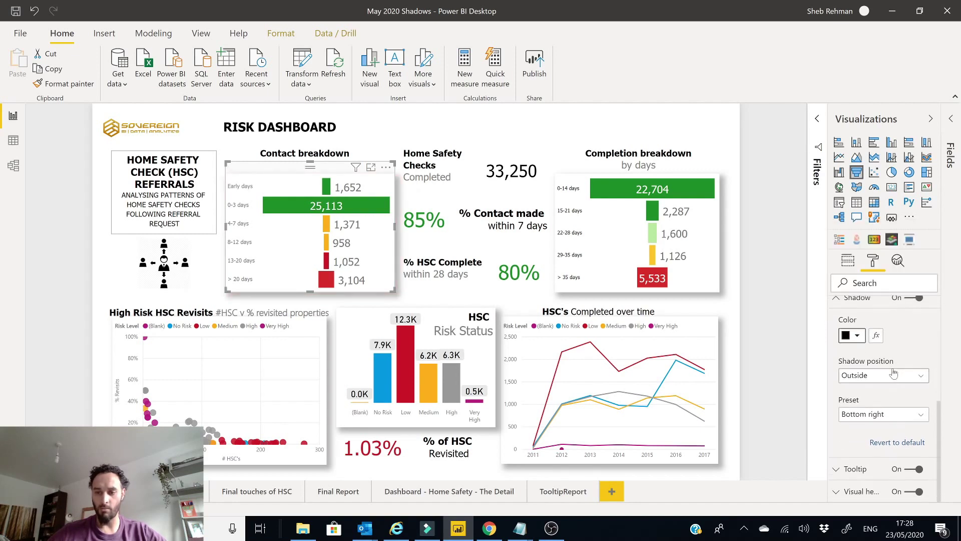
left_click(866, 376)
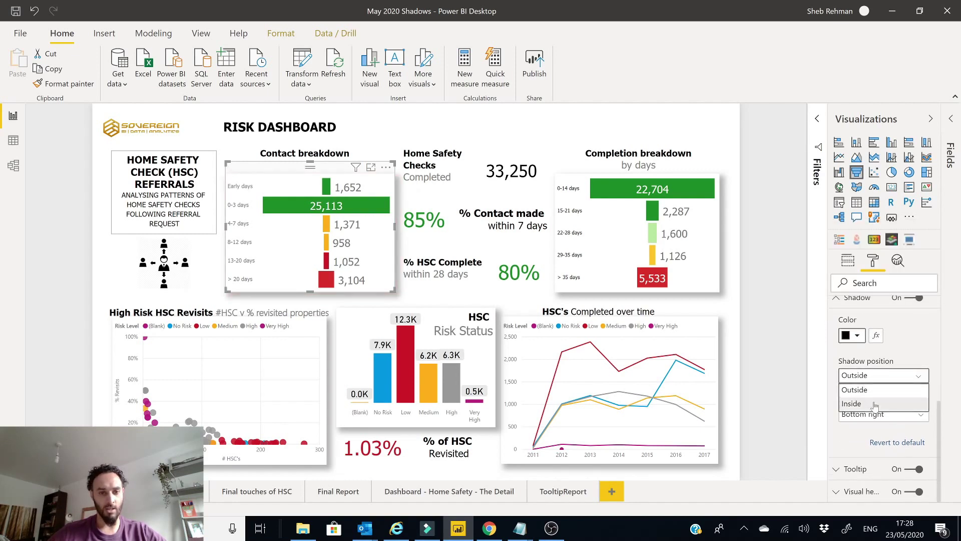
left_click(875, 404)
left_click(881, 375)
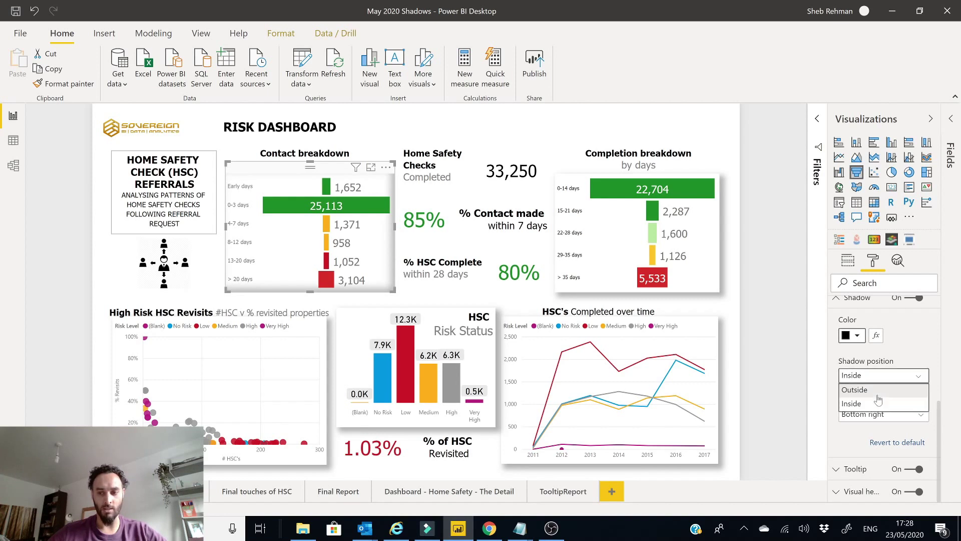
left_click(877, 398)
left_click(879, 376)
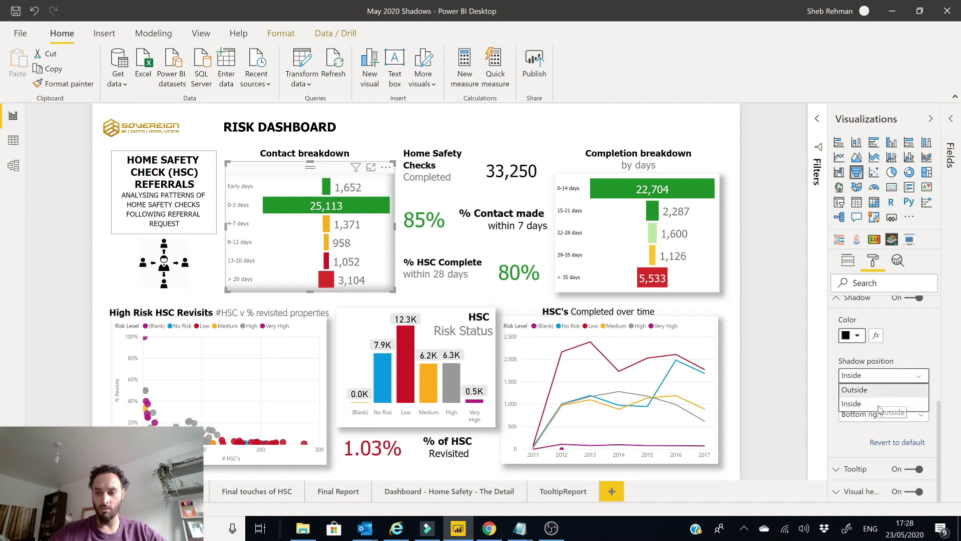
left_click(878, 405)
Step: Try the Top right shadow preset, settle on Top left, and preview it on the canvas
left_click(881, 415)
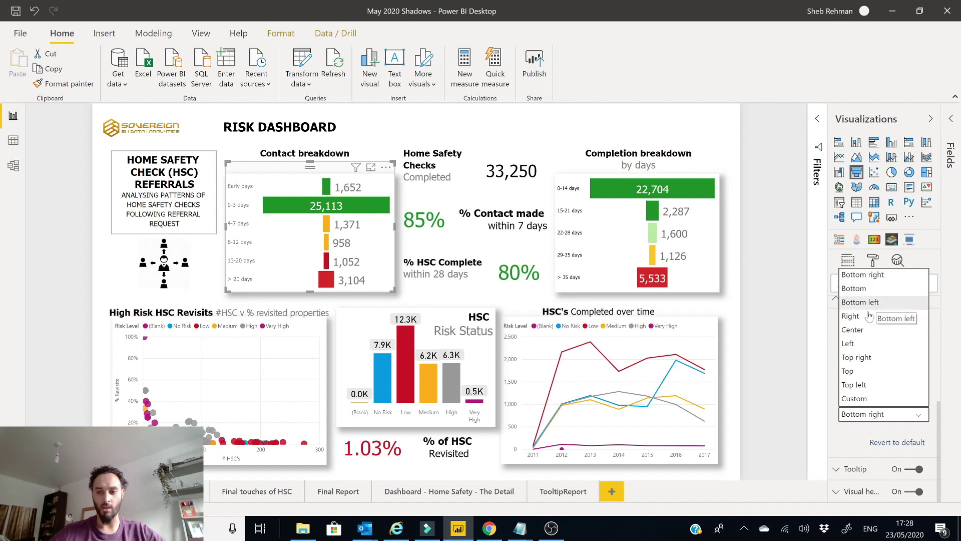
left_click(881, 358)
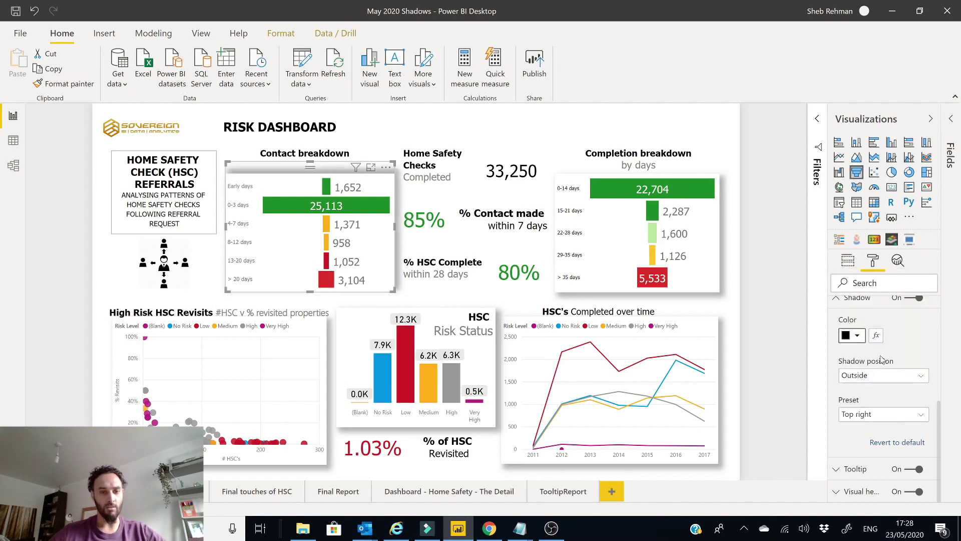
left_click(871, 415)
left_click(871, 386)
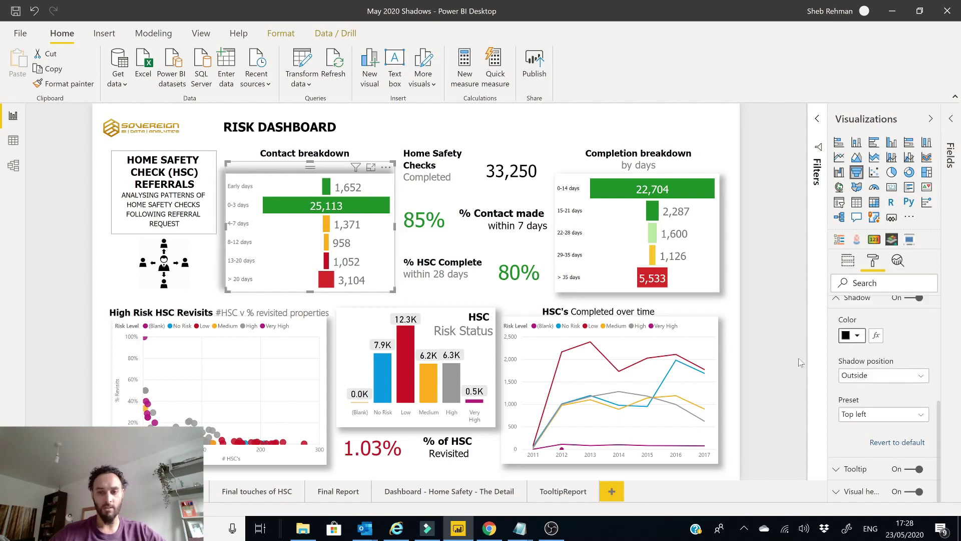
left_click(759, 364)
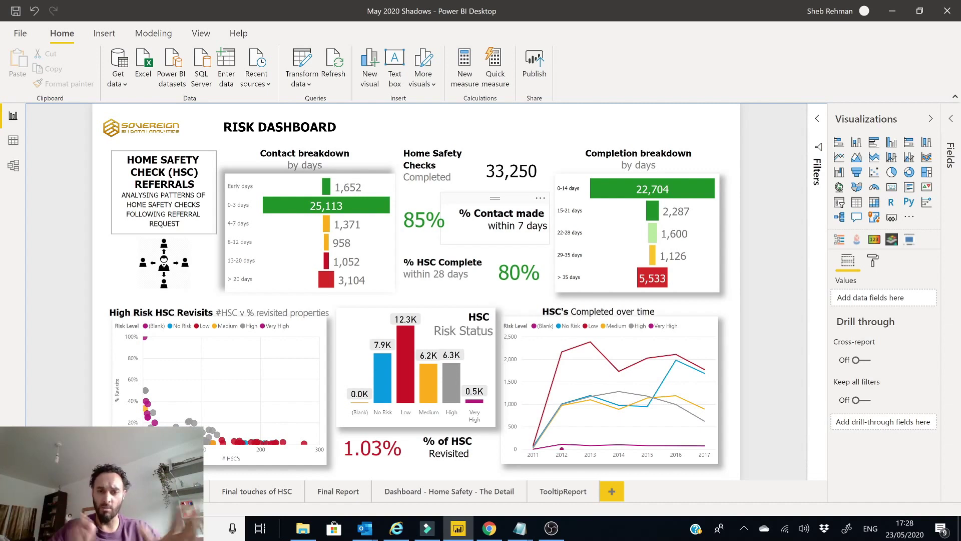
Step: Set the Contact breakdown shadow preset to Custom after briefly trying Bottom right
left_click(244, 179)
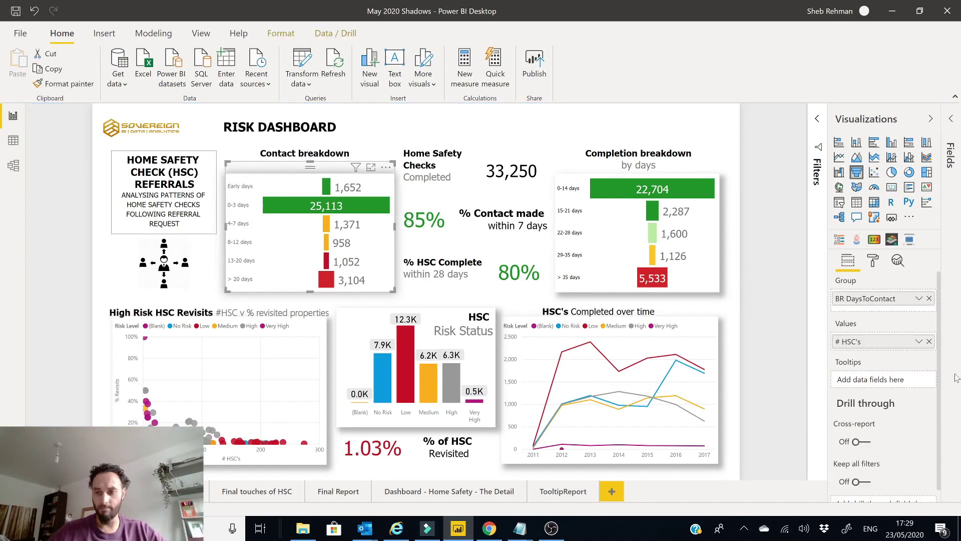
scroll(868, 448, "down", 1)
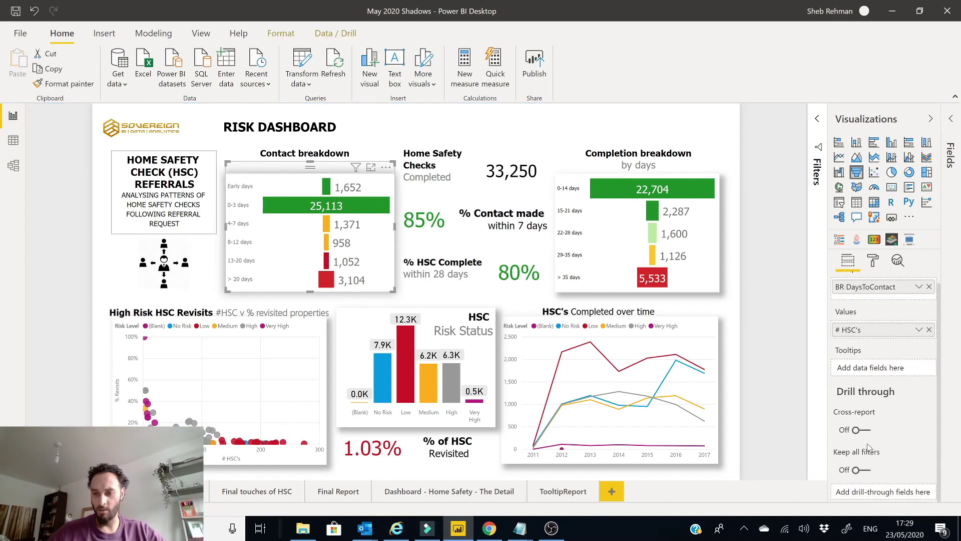
left_click(873, 261)
scroll(876, 395, "down", 1)
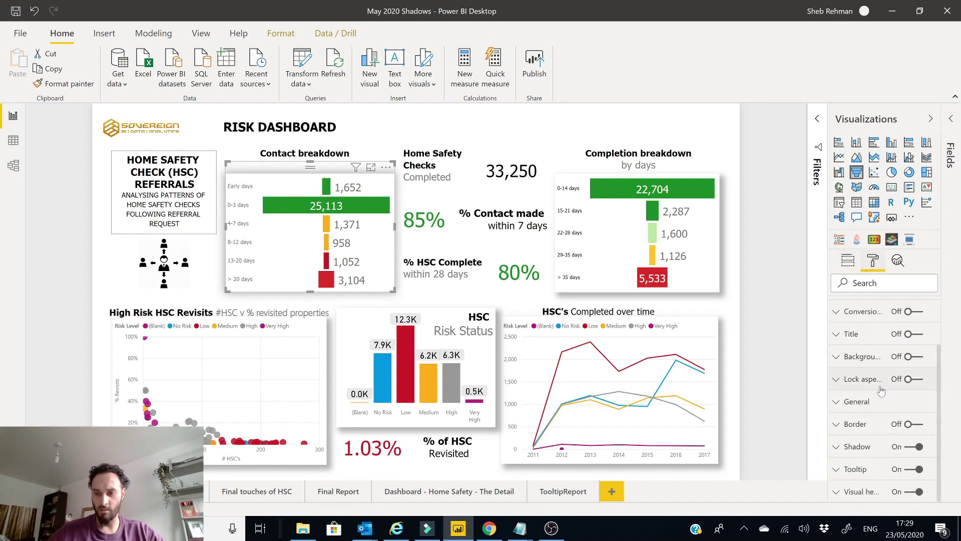
left_click(857, 446)
scroll(886, 403, "down", 3)
left_click(884, 420)
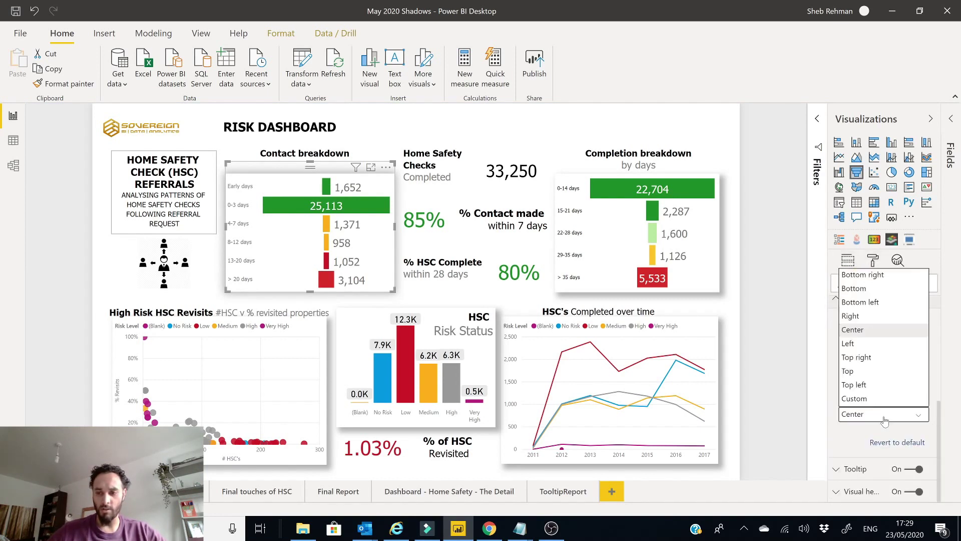
left_click(876, 401)
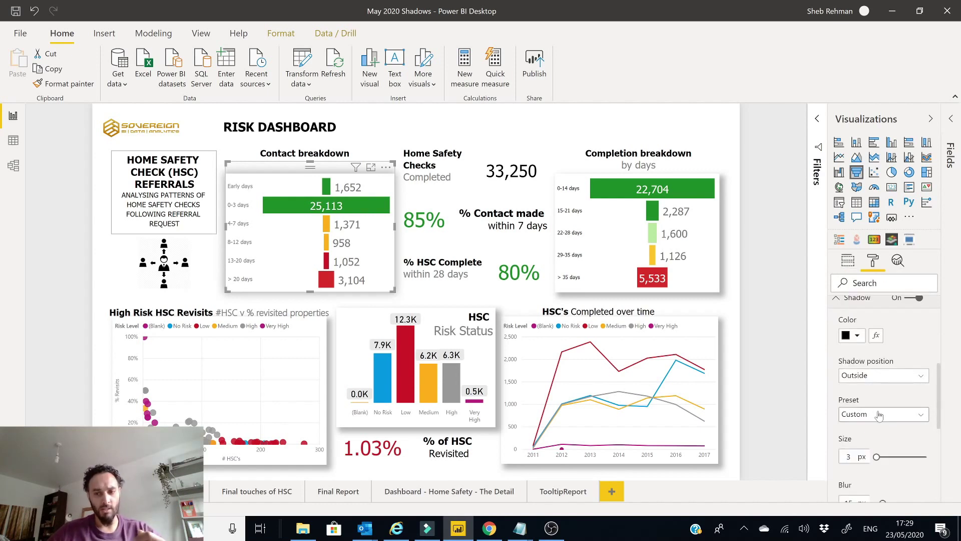
left_click(879, 416)
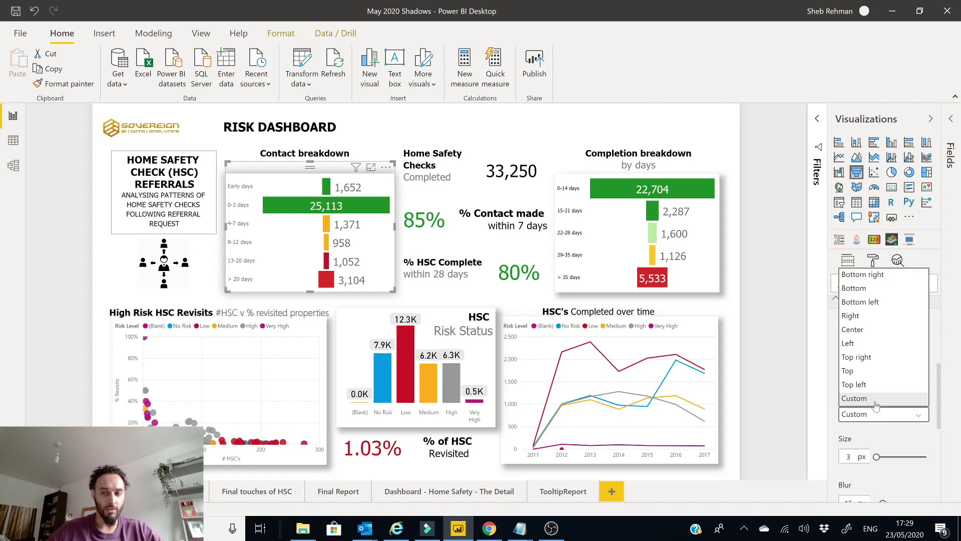
left_click(878, 277)
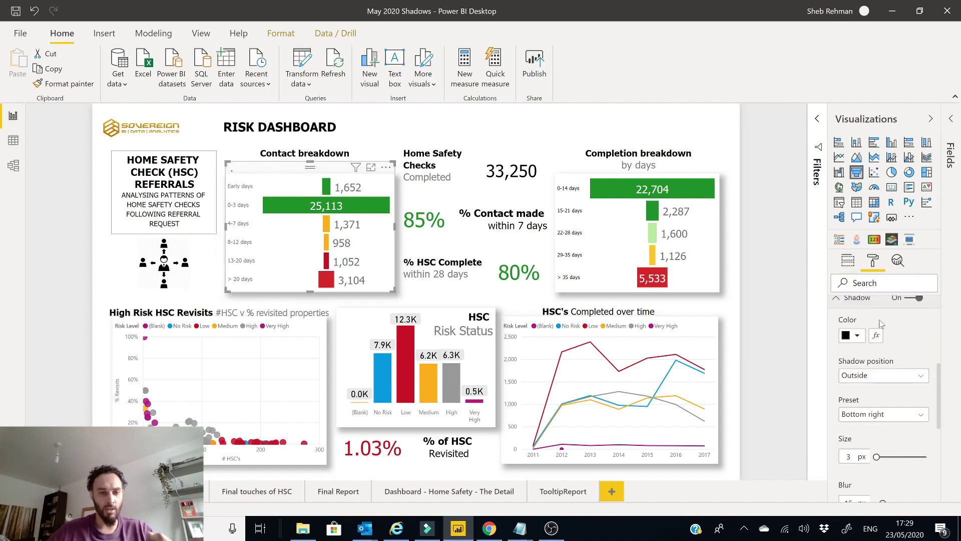
left_click(887, 413)
left_click(887, 399)
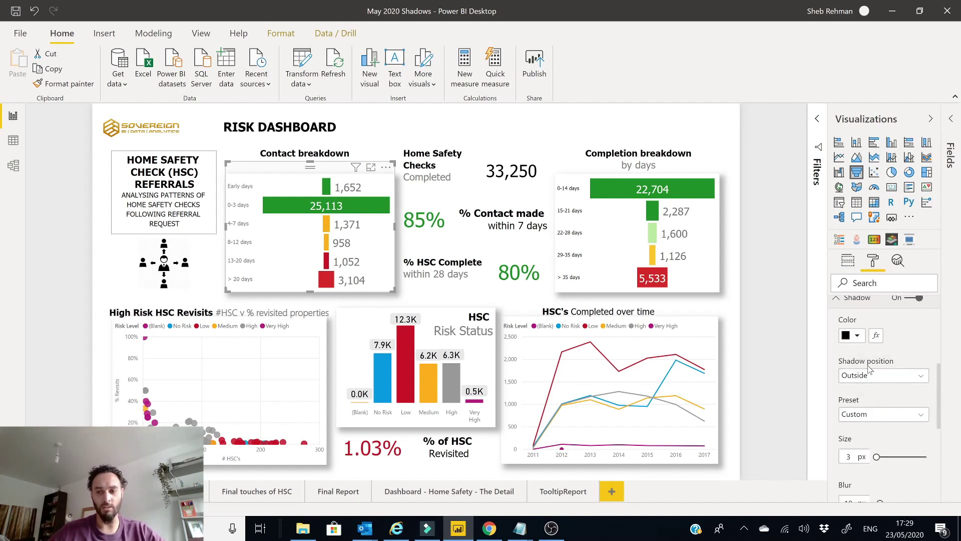
Step: Set the shadow size to 10 px and the blur to 10 px
scroll(834, 382, "down", 2)
scroll(834, 382, "down", 2)
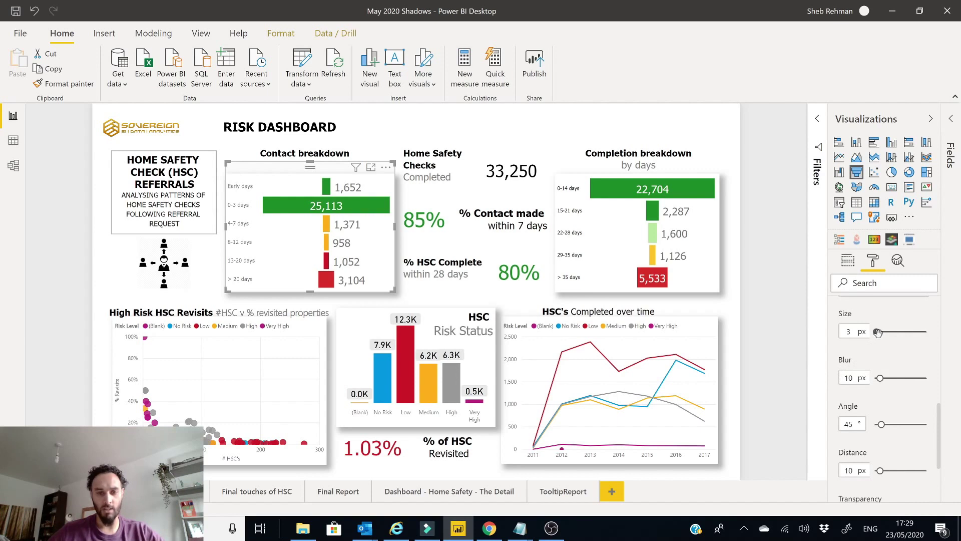
mouse_move(877, 332)
left_mouse_down()
mouse_move(904, 332)
mouse_move(878, 332)
left_mouse_up()
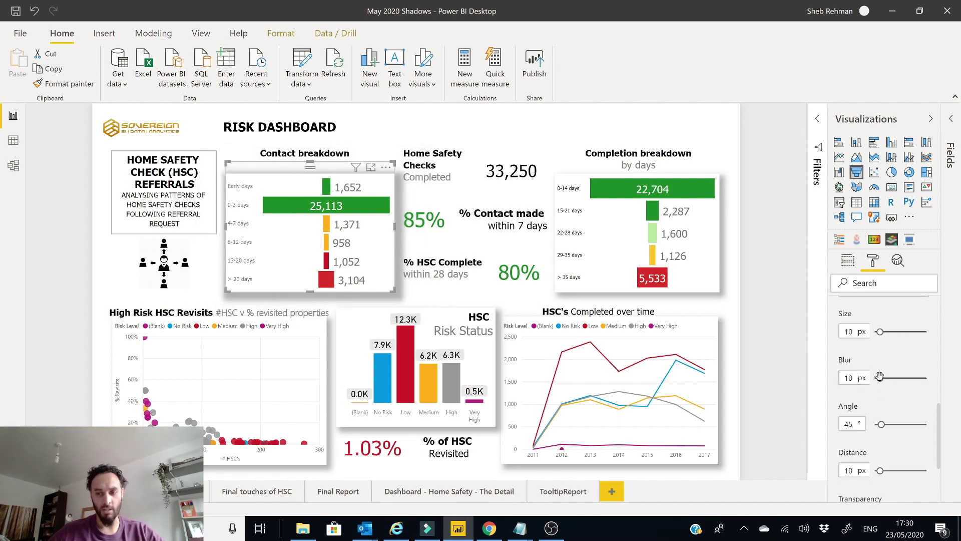
mouse_move(881, 378)
left_mouse_down()
mouse_move(896, 378)
mouse_move(880, 379)
left_mouse_up()
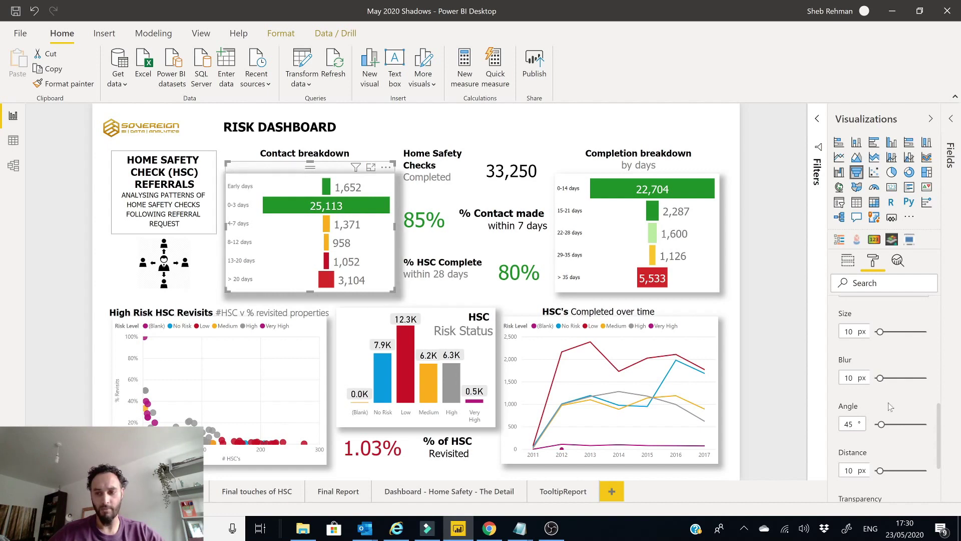
Step: Try several shadow angles, including 282°, and leave the angle at 65°
scroll(888, 402, "down", 2)
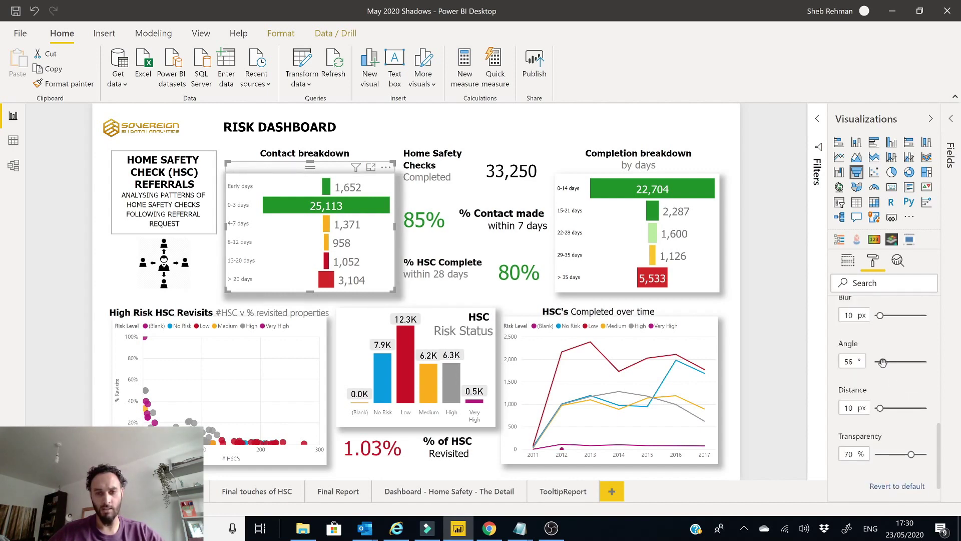
left_click_drag(883, 362, 905, 363)
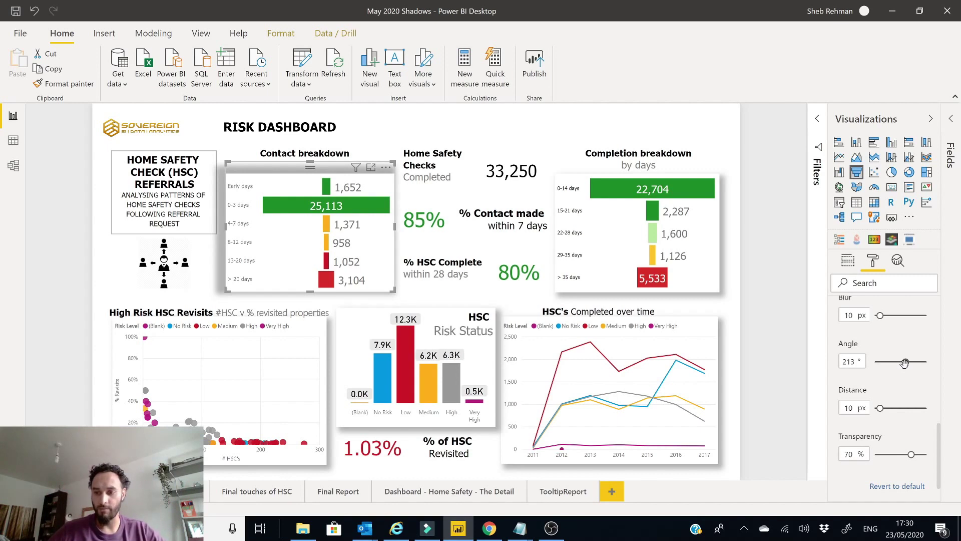
left_click_drag(904, 362, 910, 362)
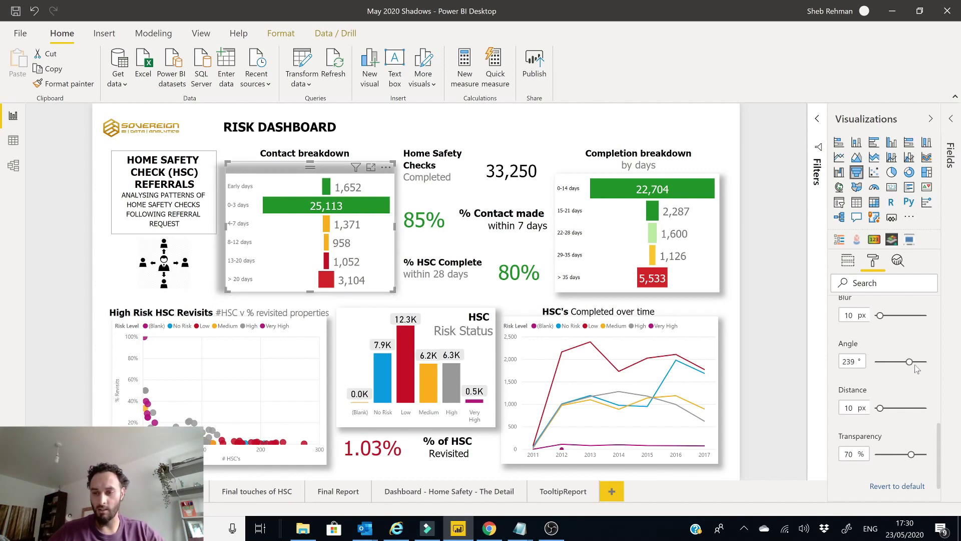
left_click(916, 368)
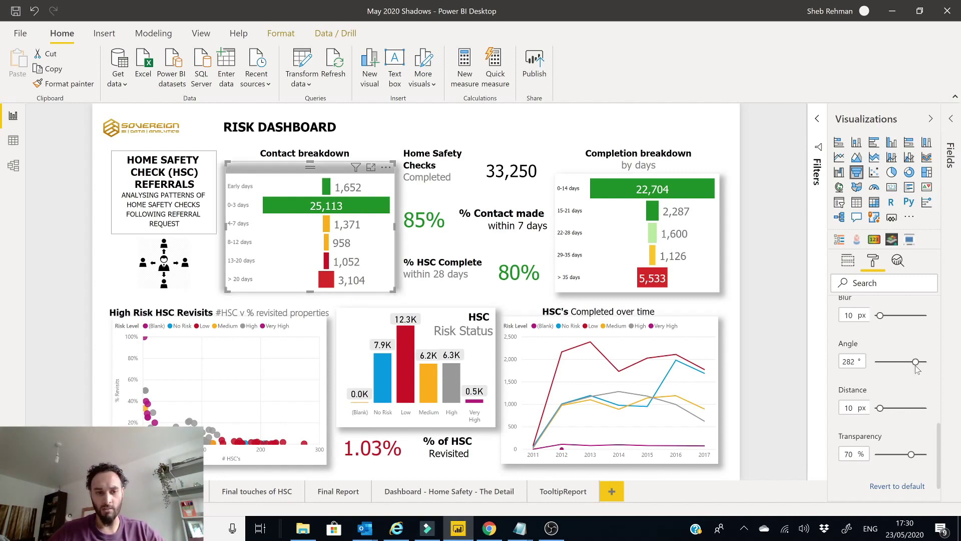
left_click_drag(916, 368, 883, 364)
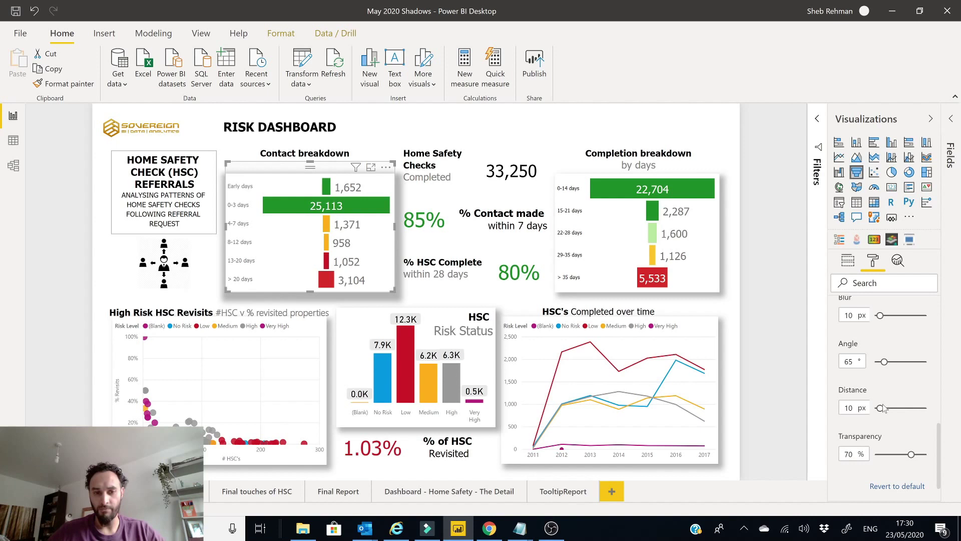
Step: Set shadow distance to 14 px and transparency to 80%, then deselect to preview
left_click_drag(880, 409, 906, 409)
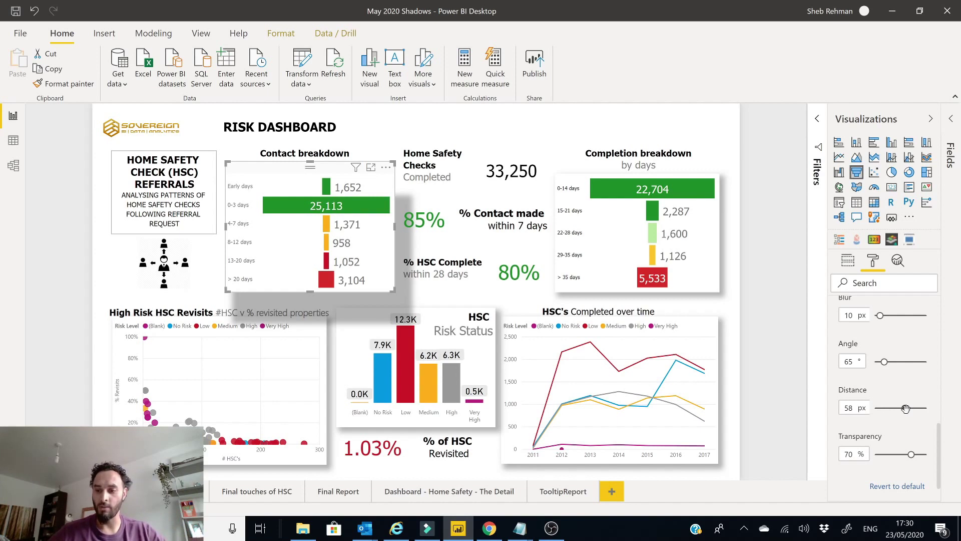
left_click_drag(906, 408, 882, 409)
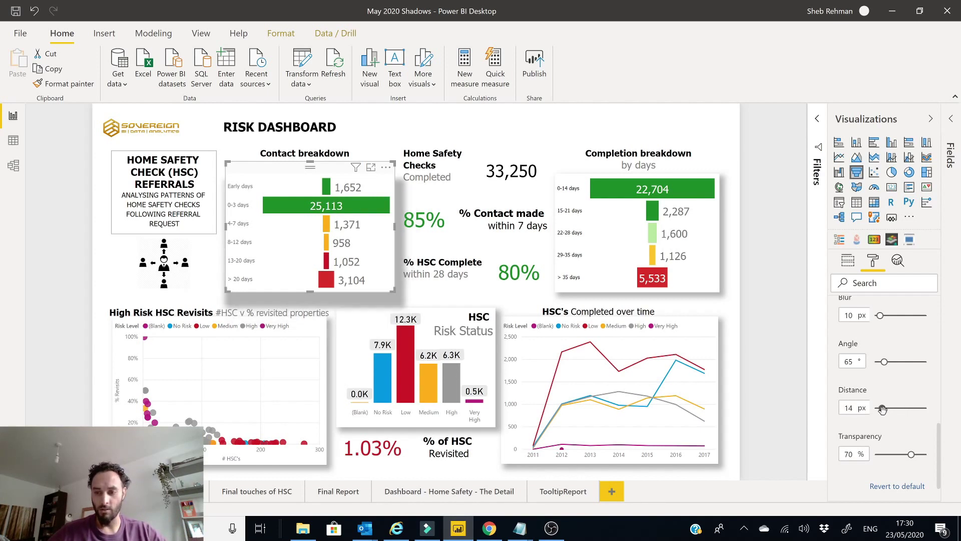
mouse_move(911, 454)
left_mouse_down()
mouse_move(885, 454)
mouse_move(916, 455)
left_mouse_up()
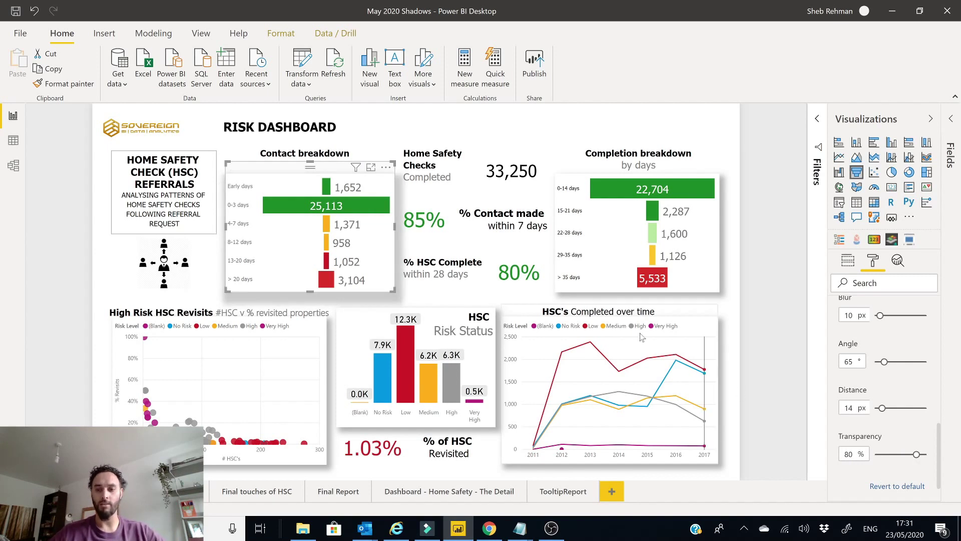
key("Escape")
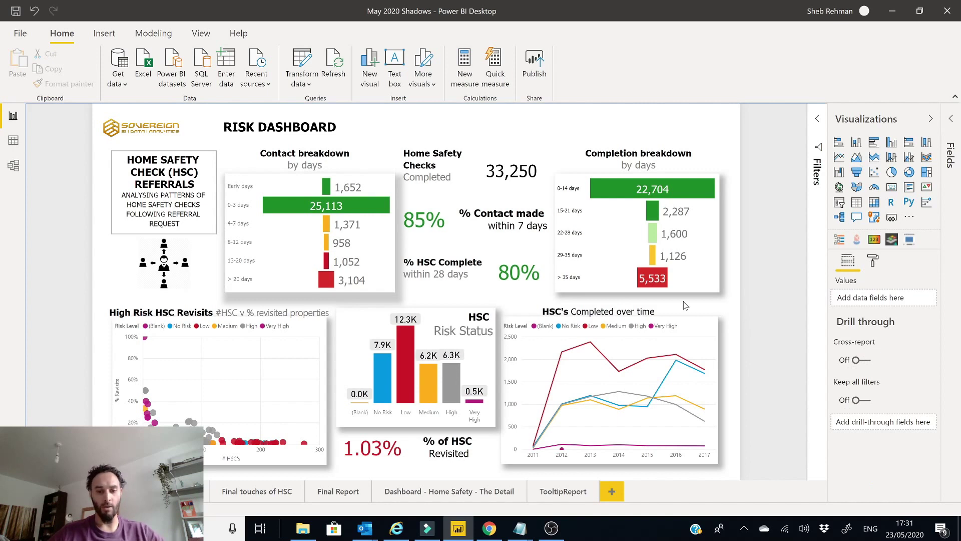
Step: On the Final Report page, turn on shadows for Contact breakdown and Completion breakdown
left_click(334, 492)
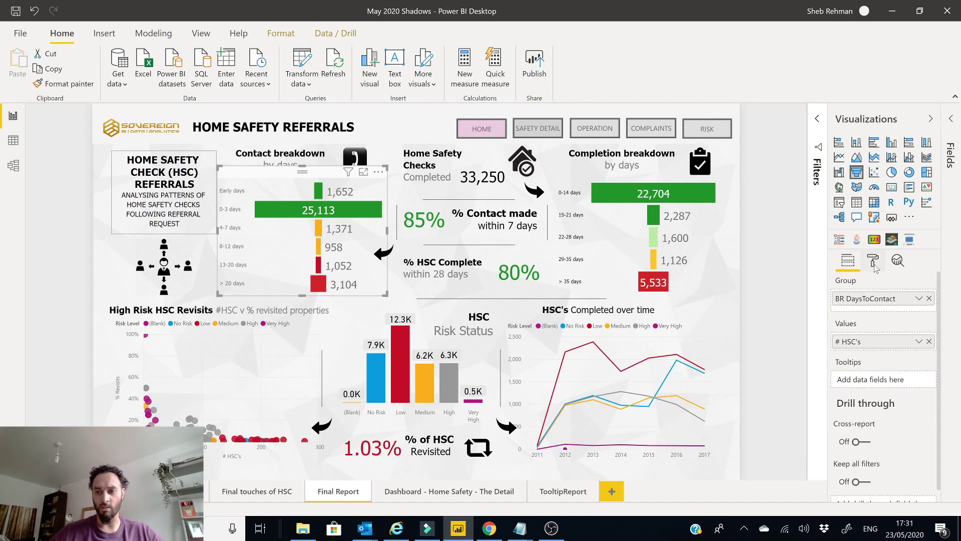
left_click(875, 267)
scroll(893, 411, "down", 1)
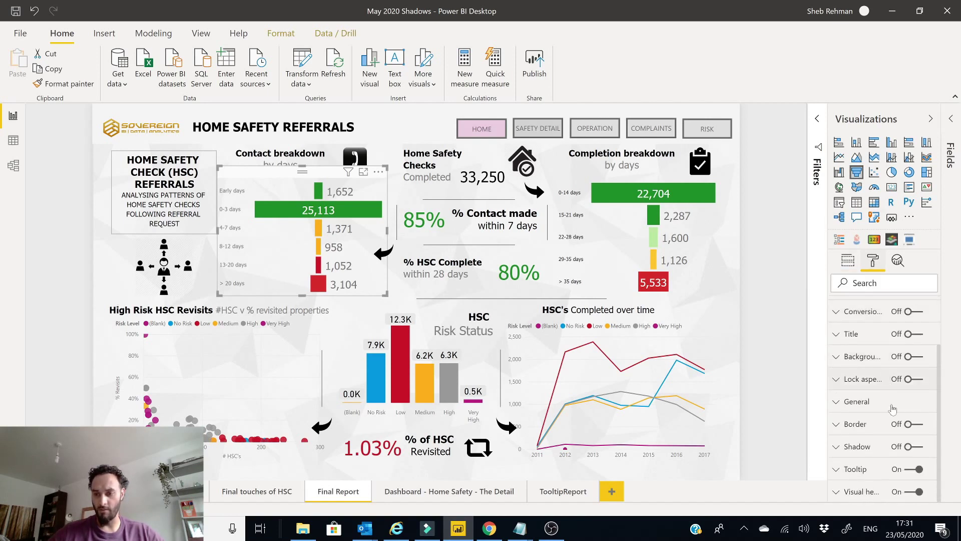
left_click(910, 448)
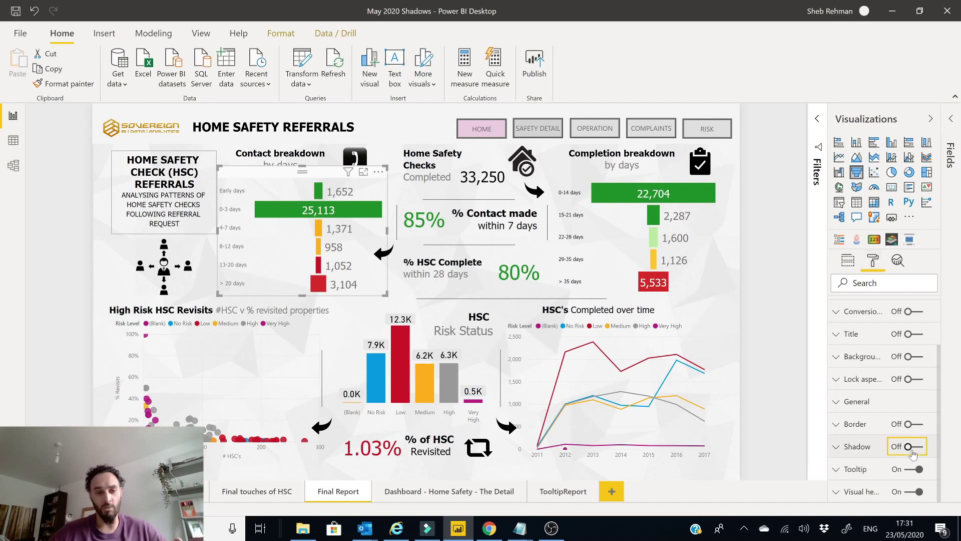
left_click(607, 231)
left_click(919, 446)
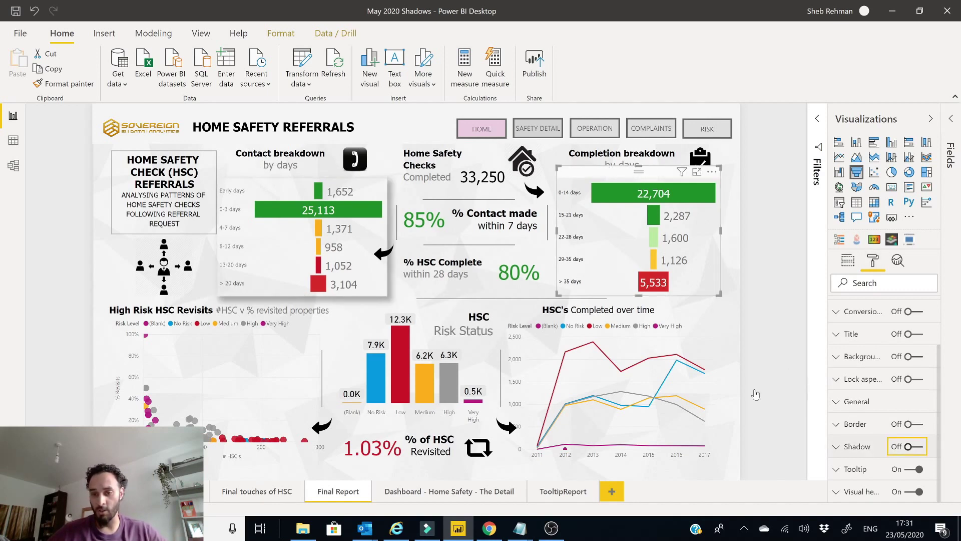
Step: Add shadows to the HSC's Completed over time line chart and the High Risk HSC Revisits scatter chart
left_click(683, 333)
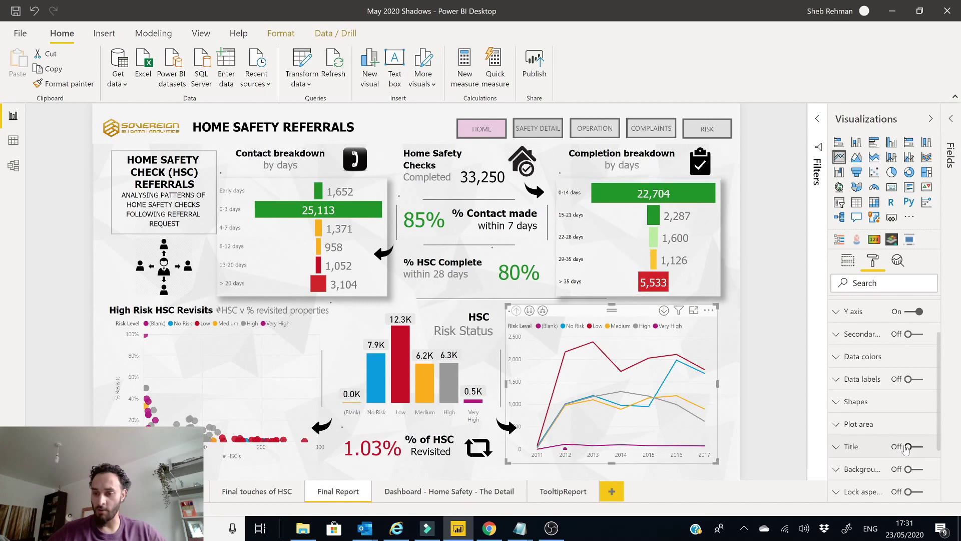
scroll(907, 449, "down", 3)
left_click(911, 447)
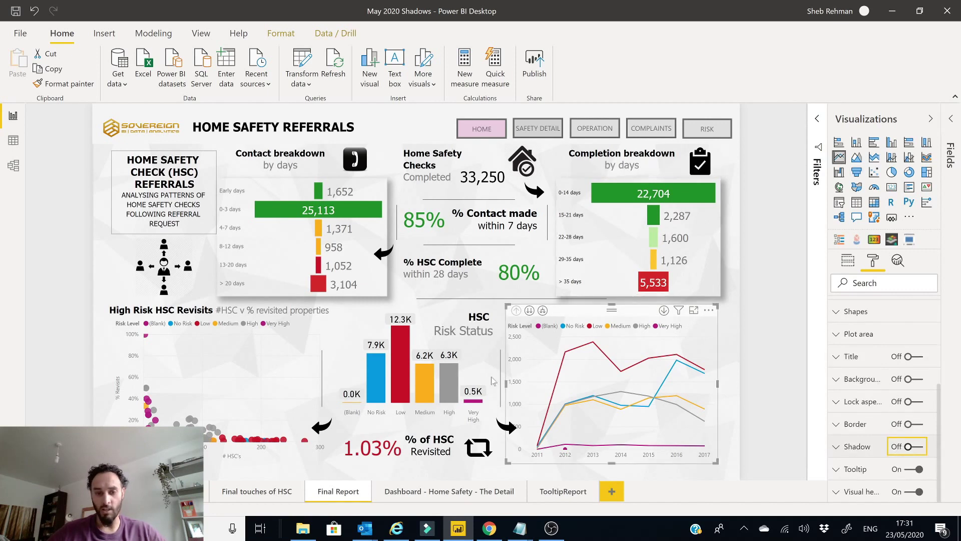
left_click(353, 333)
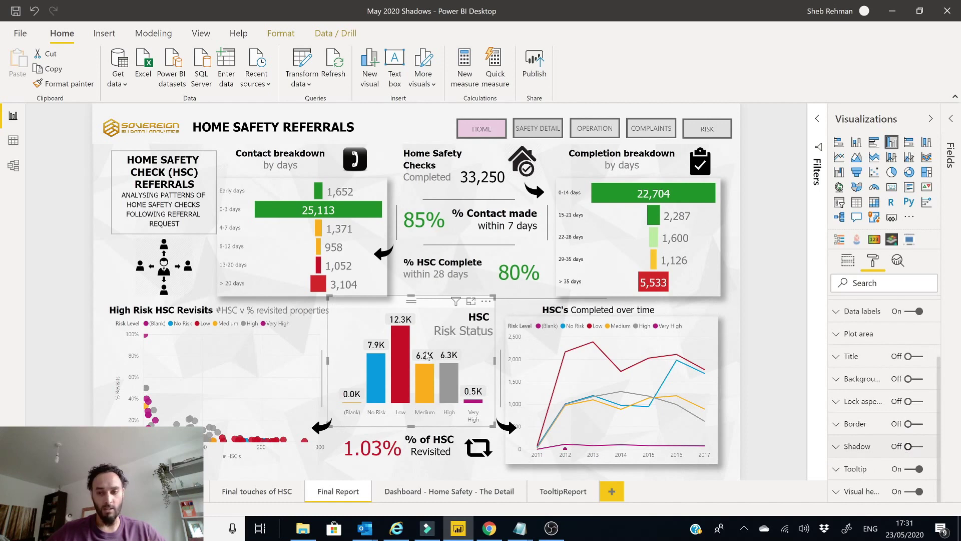
left_click(216, 351)
scroll(899, 439, "down", 1)
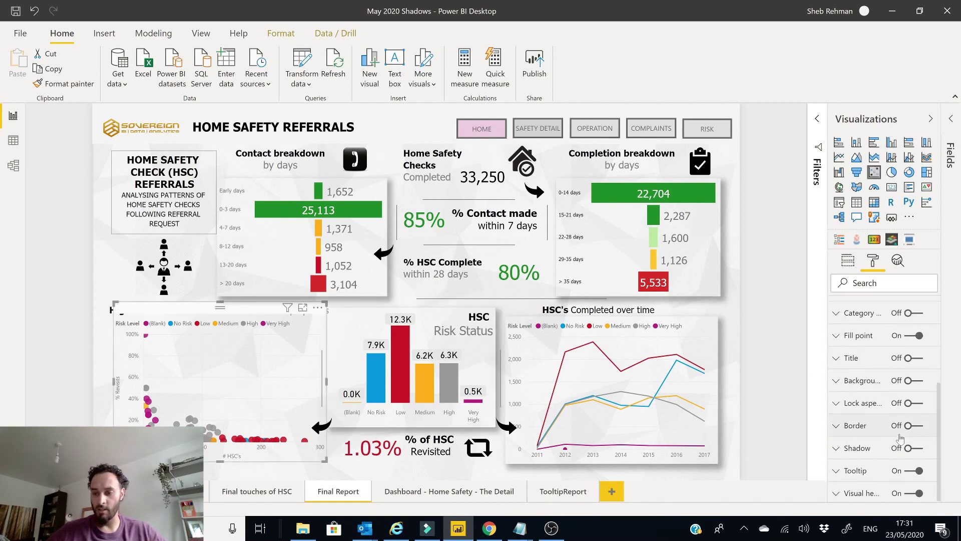
left_click(910, 447)
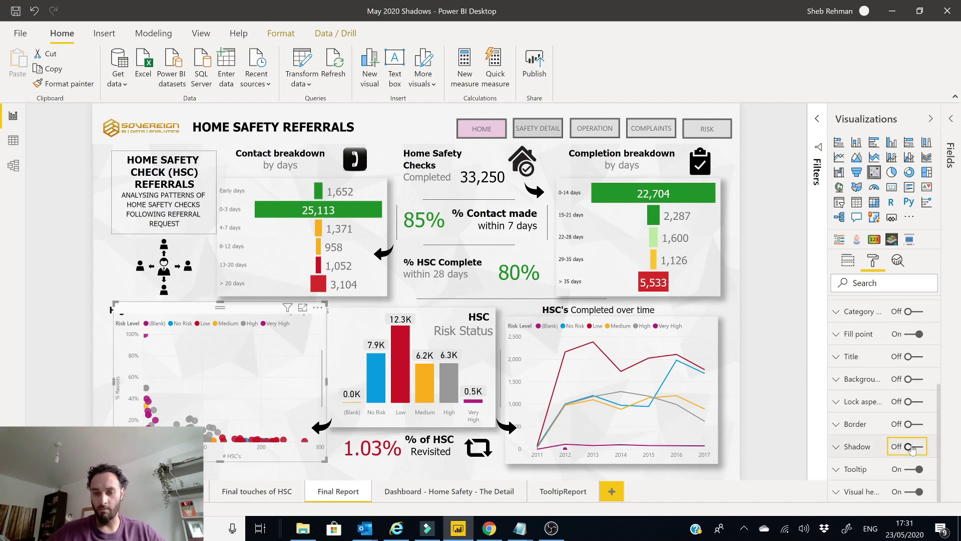
left_click(744, 353)
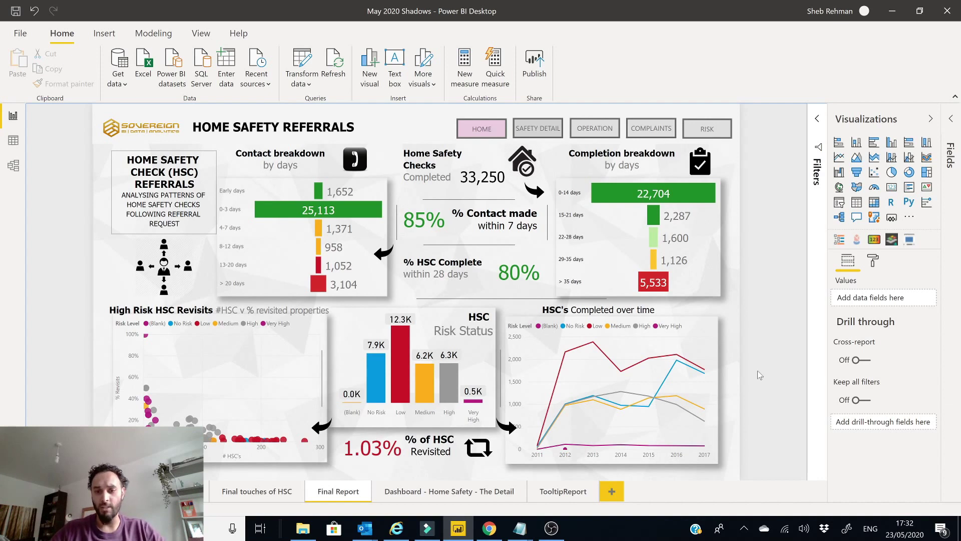
Step: Select Contact breakdown and scroll its Format options down to the Shadow card
left_click(252, 183)
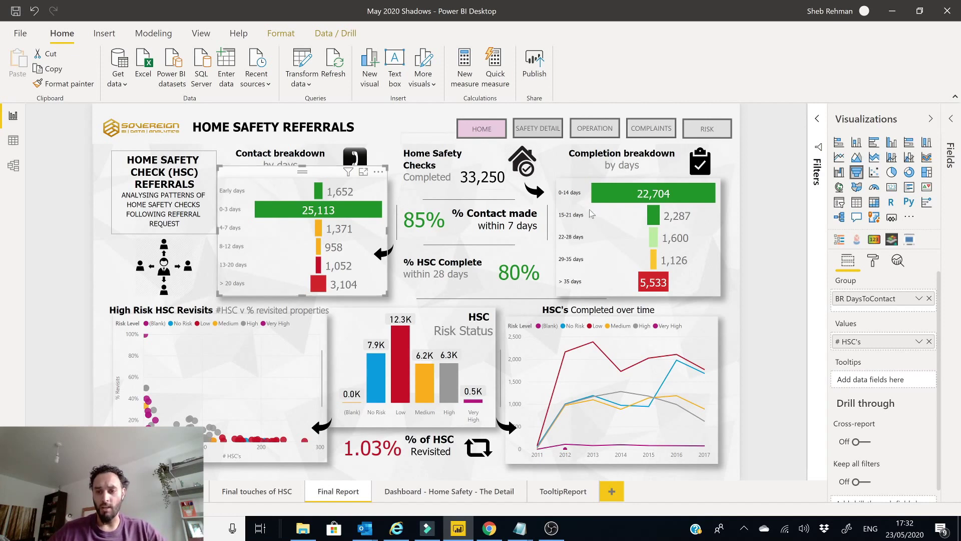
left_click(873, 260)
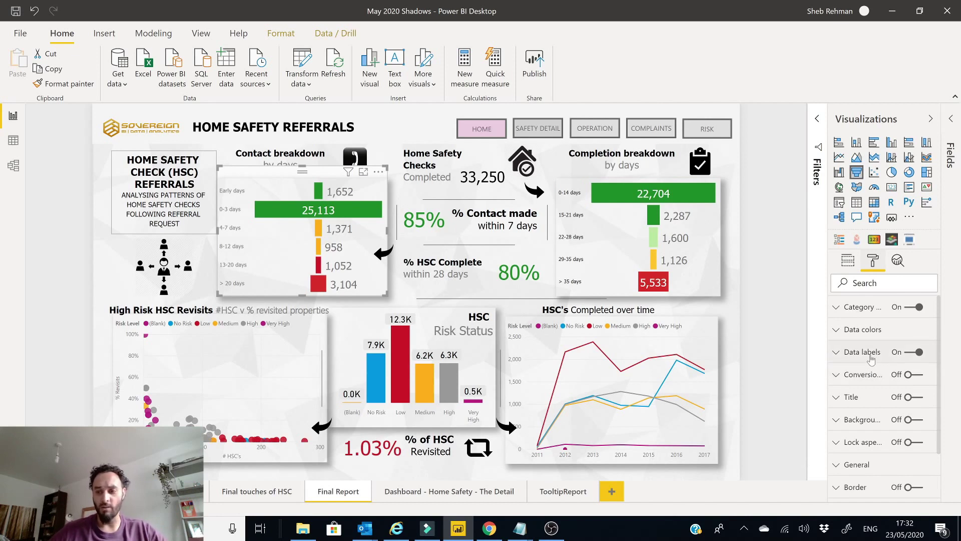
scroll(869, 363, "down", 3)
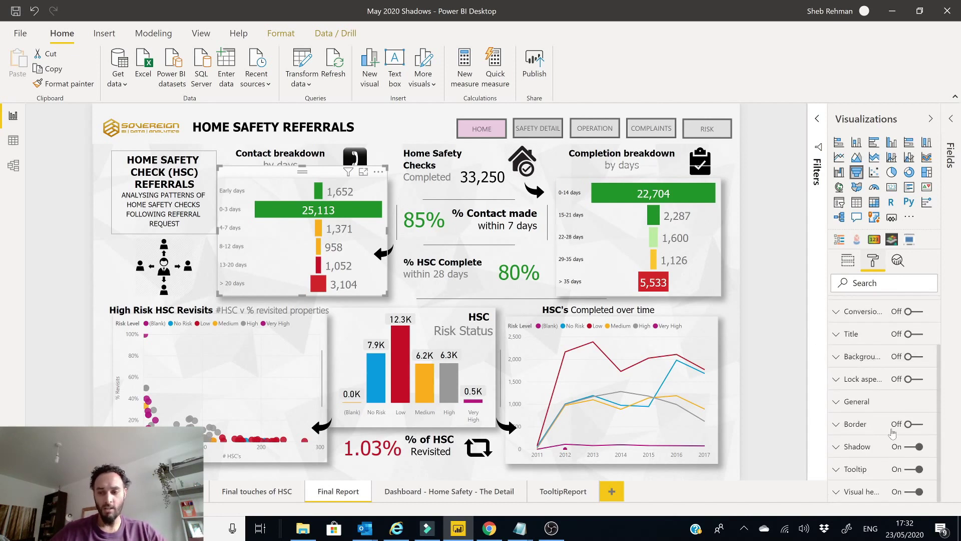
Step: Give the Contact breakdown chart an inside shadow in mid grey
left_click(854, 447)
scroll(882, 373, "down", 5)
scroll(882, 373, "down", 1)
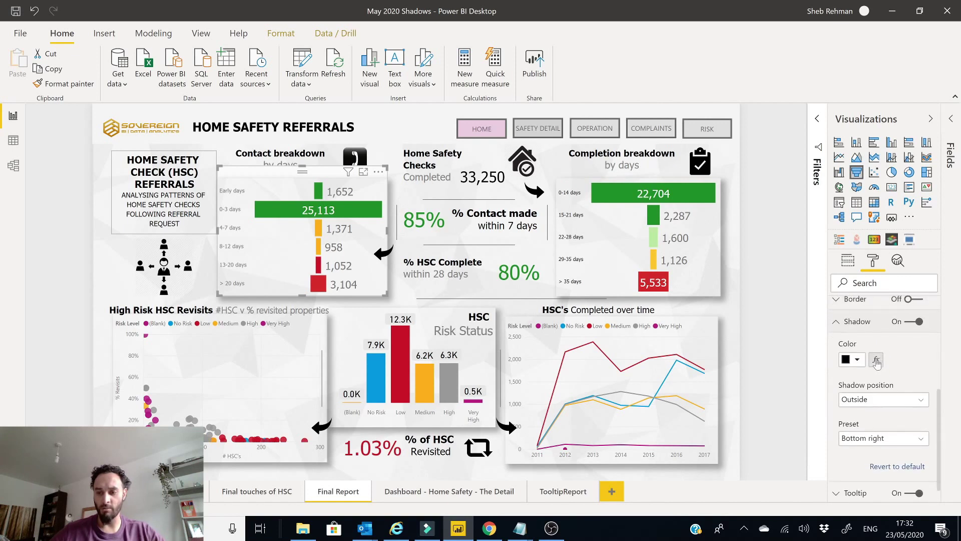
left_click(876, 400)
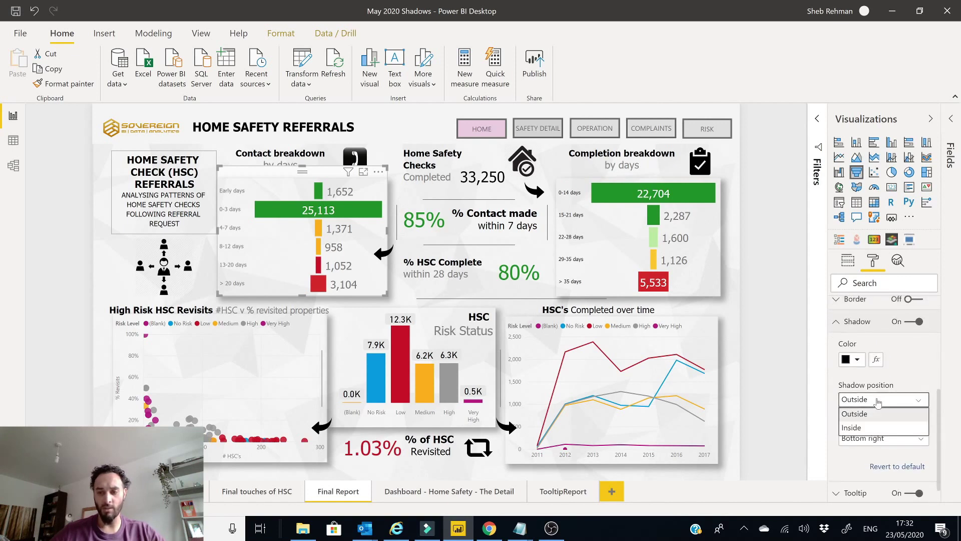
left_click(876, 428)
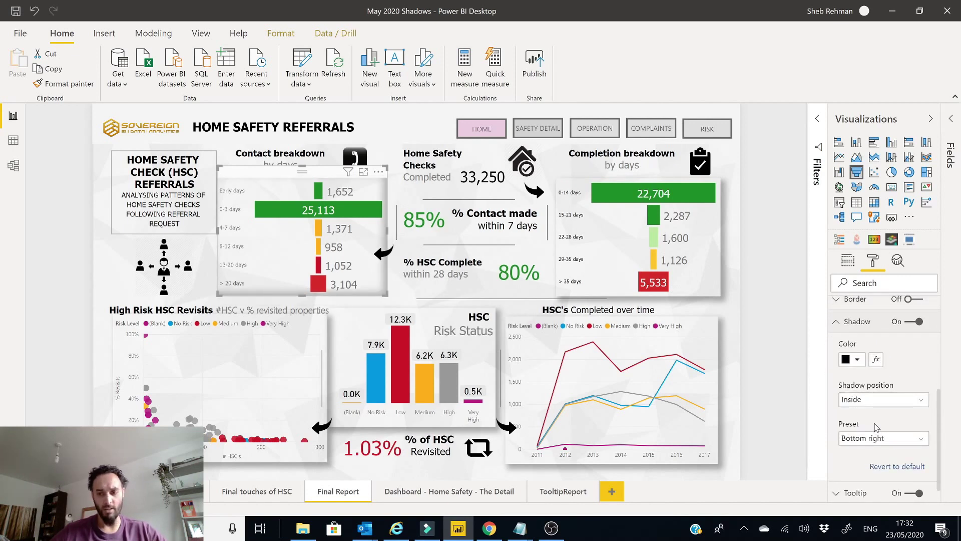
left_click(857, 359)
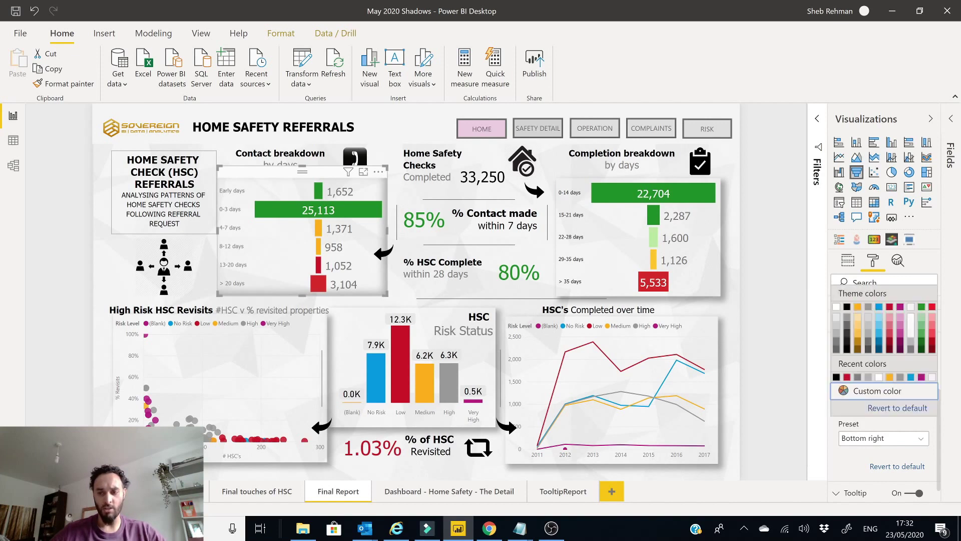
left_click(839, 346)
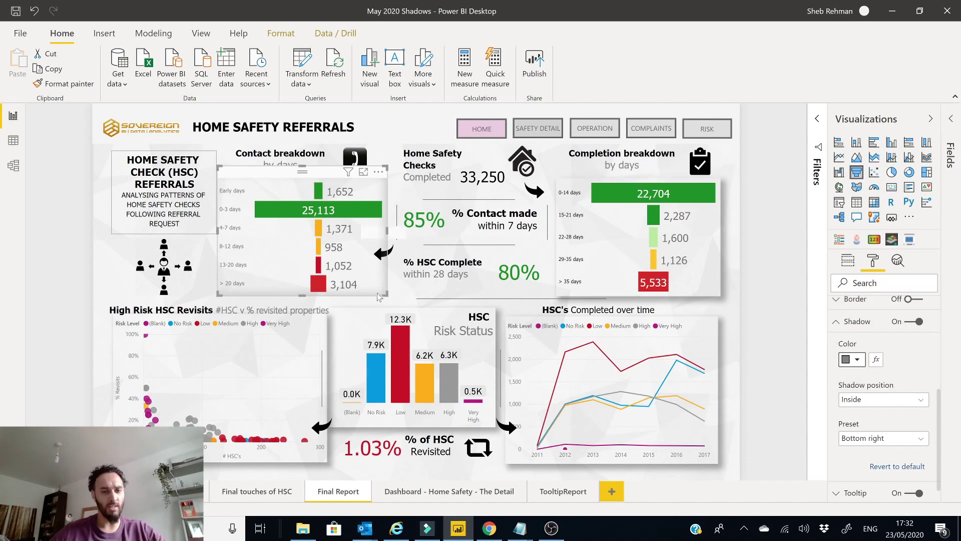
Step: Give the Completion breakdown chart a grey inside shadow
left_click(706, 286)
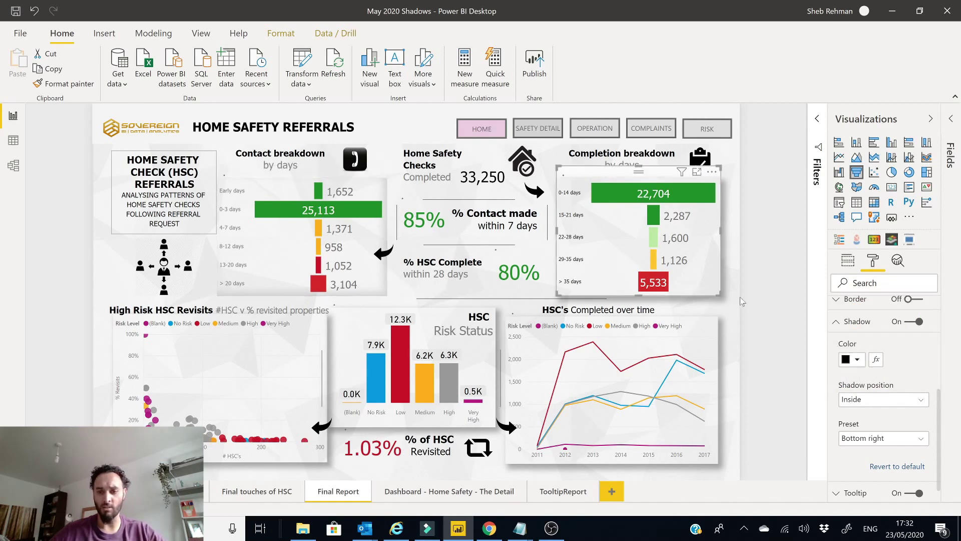
left_click(866, 403)
left_click(865, 424)
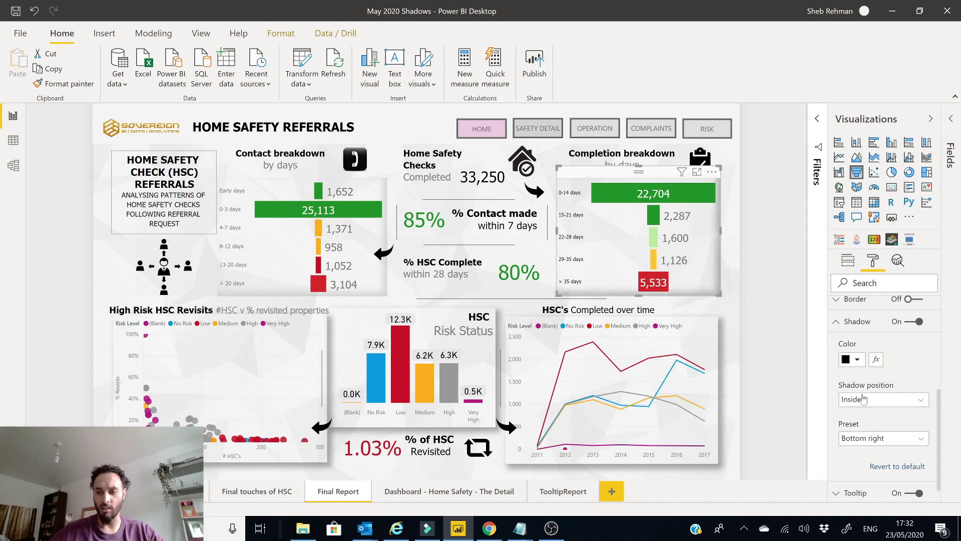
left_click(857, 359)
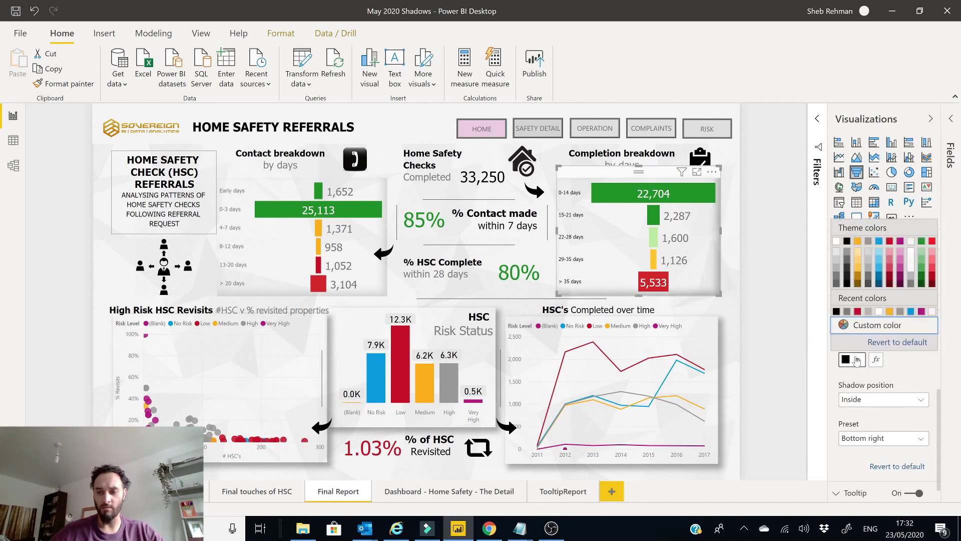
left_click(837, 281)
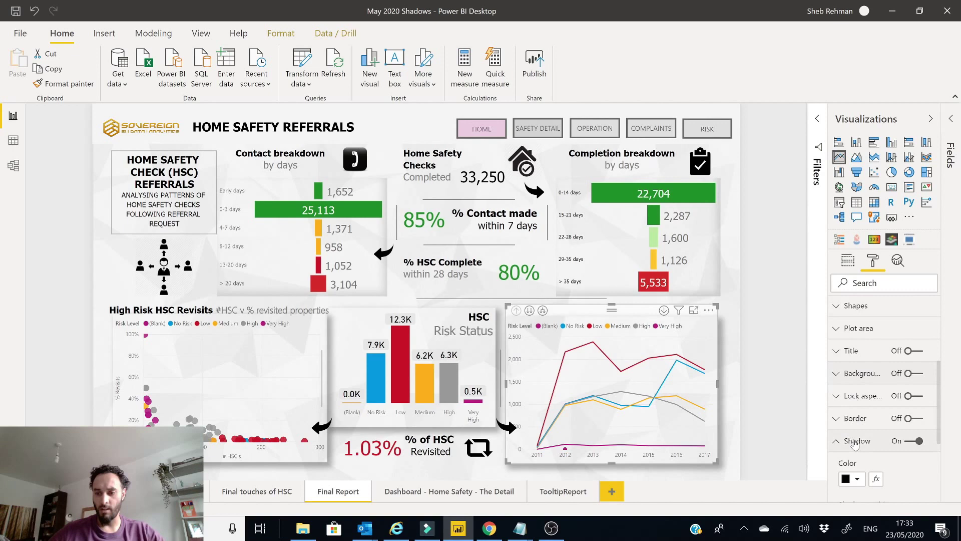
Step: Move the line chart's shadow inside the visual
scroll(857, 400, "down", 3)
left_click(869, 396)
left_click(863, 423)
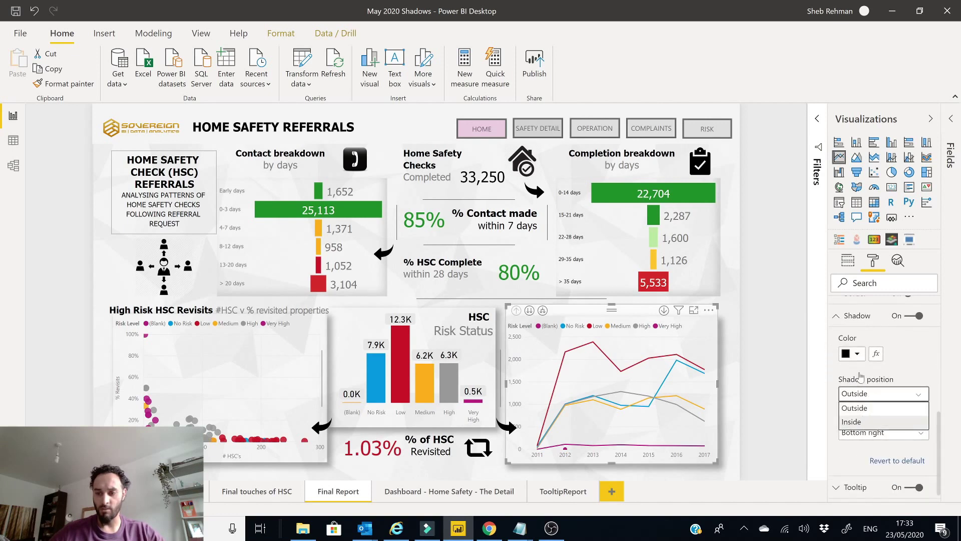
left_click(858, 353)
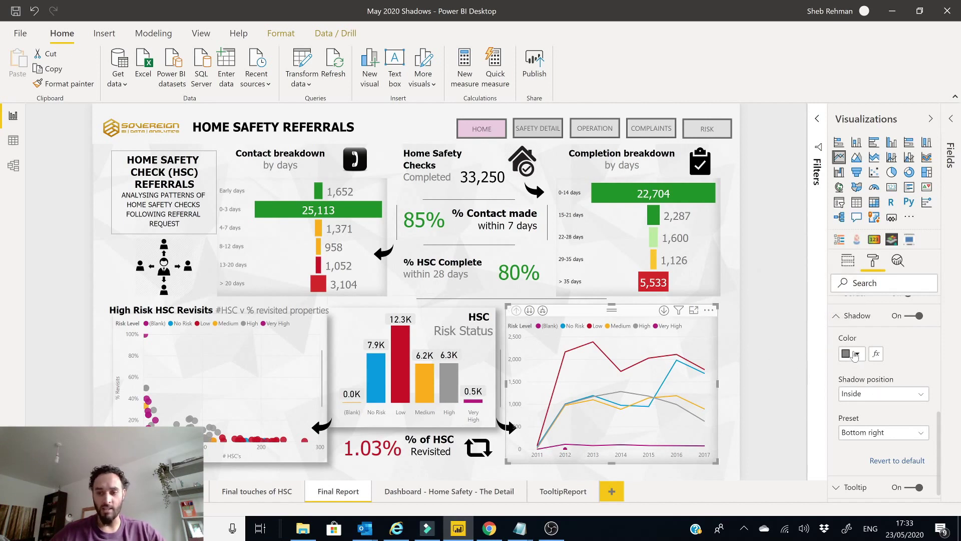
Step: Give the HSC Risk Status bar chart a grey inside shadow
key("Tab")
scroll(868, 393, "down", 3)
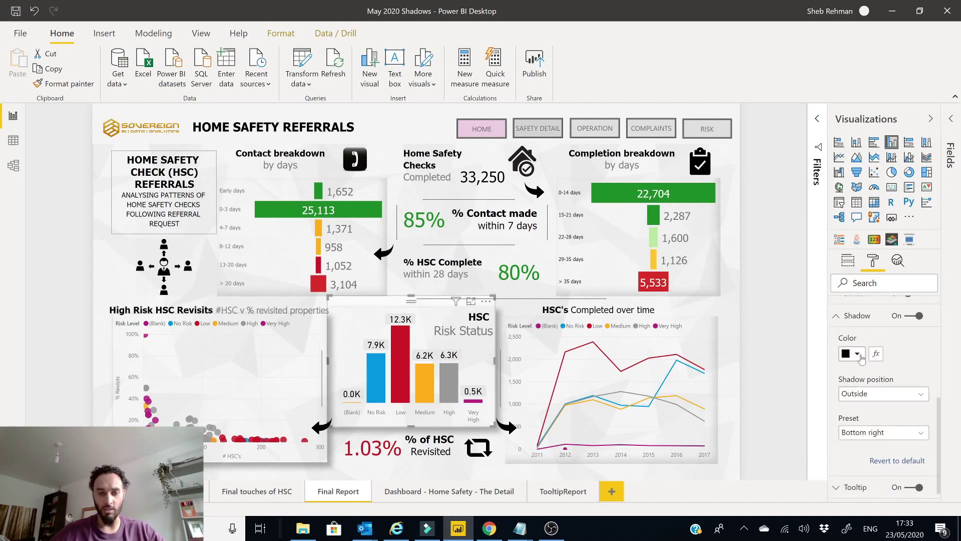
left_click(857, 355)
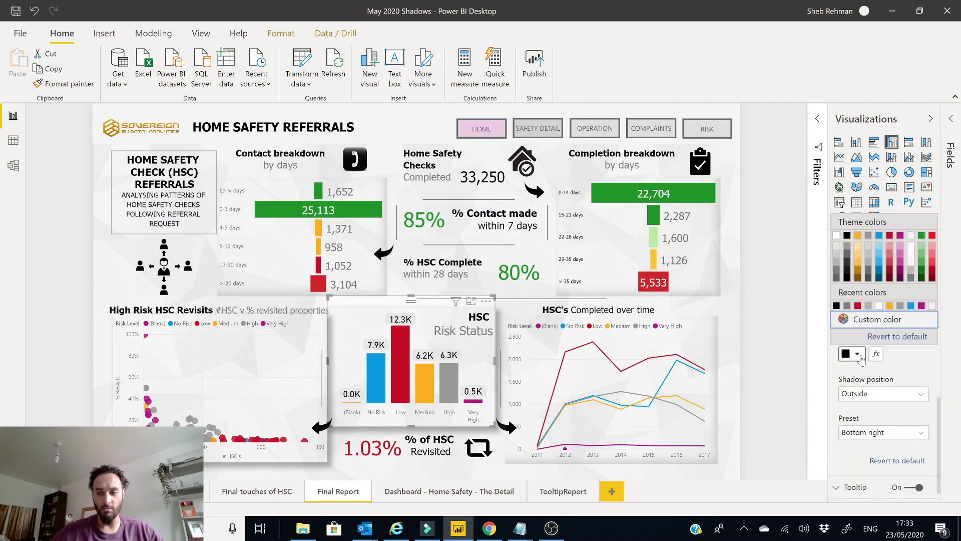
left_click(845, 280)
left_click(874, 396)
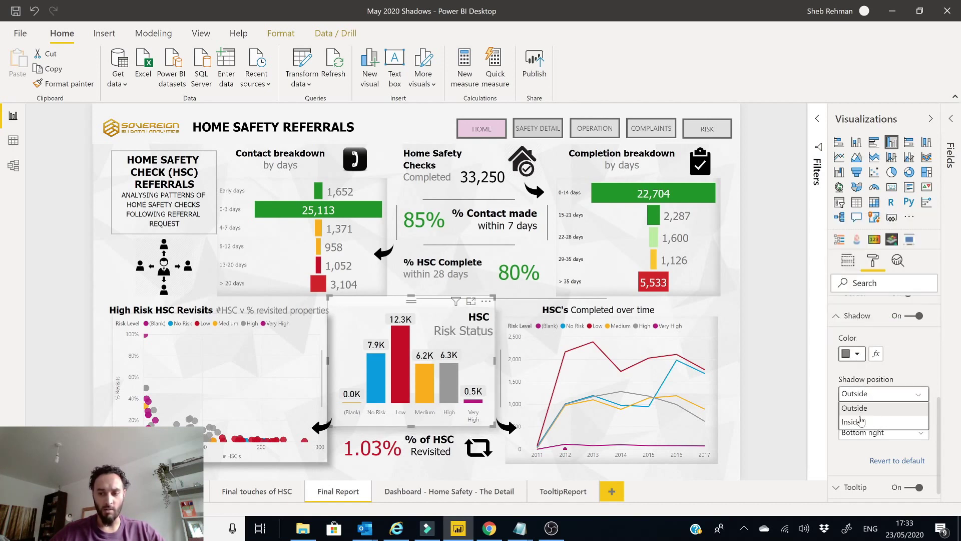
left_click(857, 420)
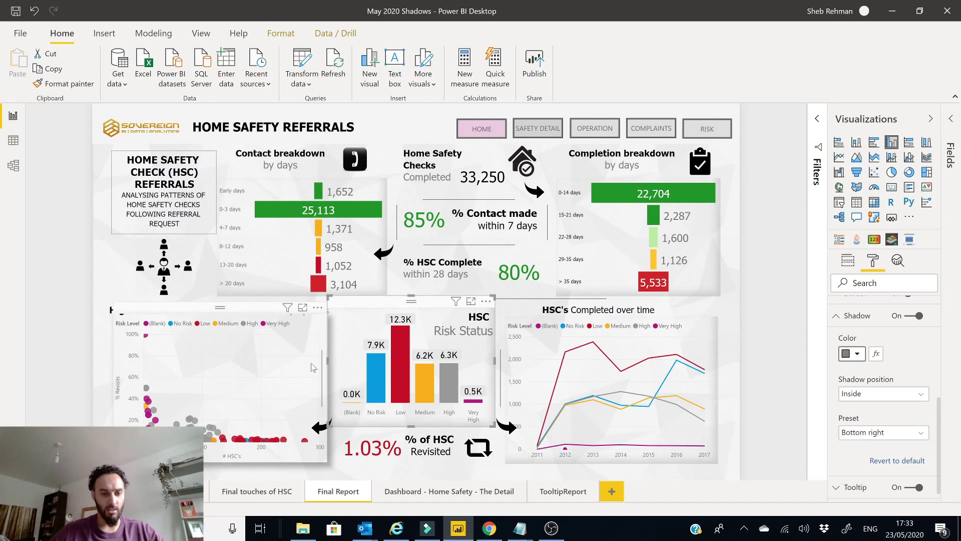
Step: Give the scatter chart a grey inside shadow and deselect it
key("ctrl+z")
key("ctrl+z")
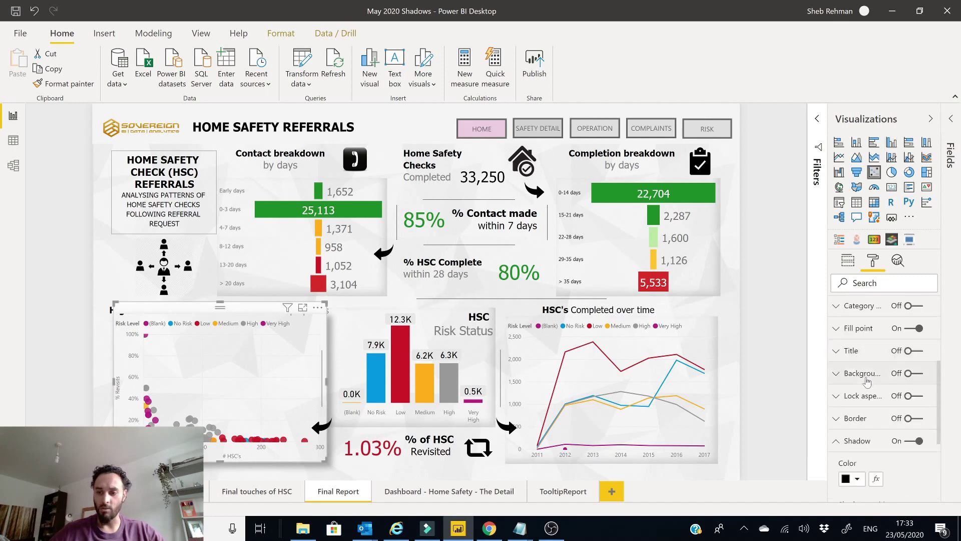
left_click(858, 359)
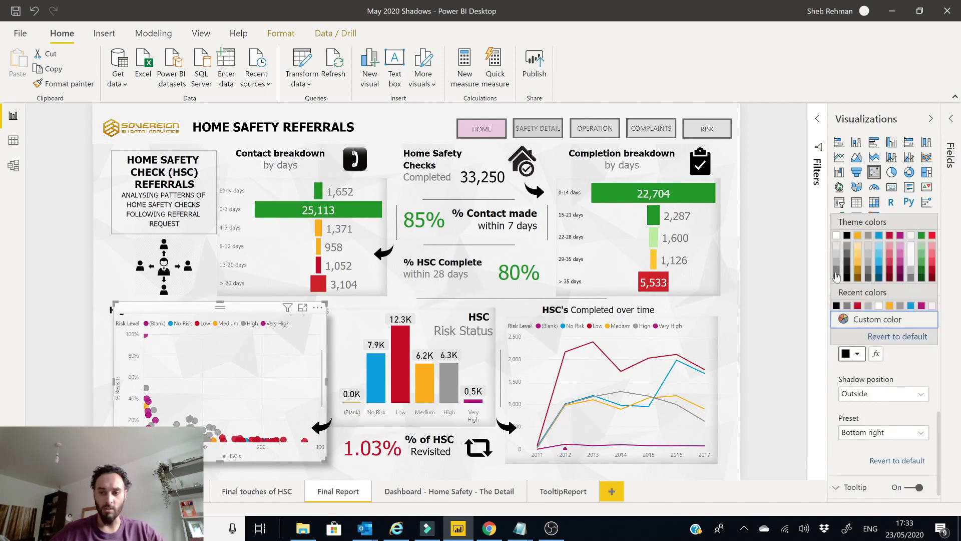
left_click(837, 279)
left_click(873, 395)
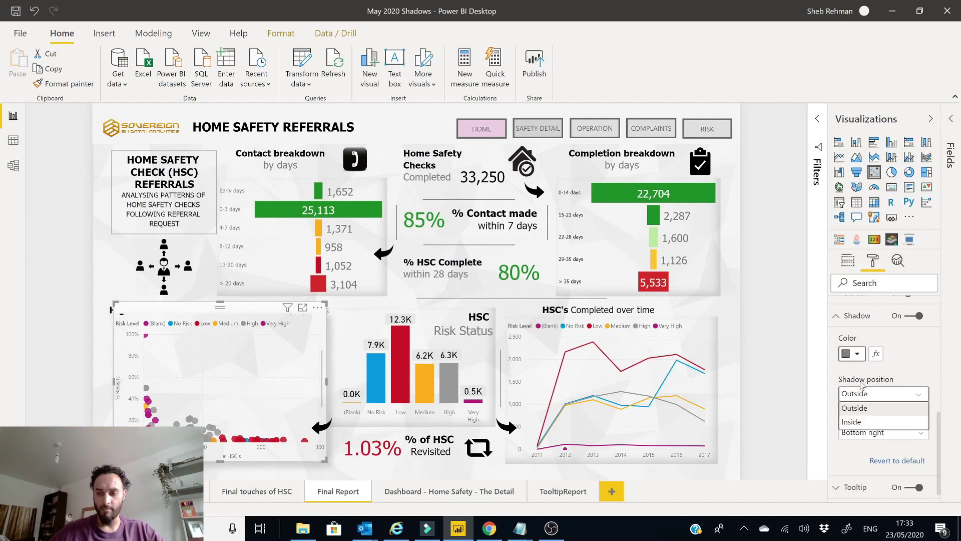
left_click(865, 422)
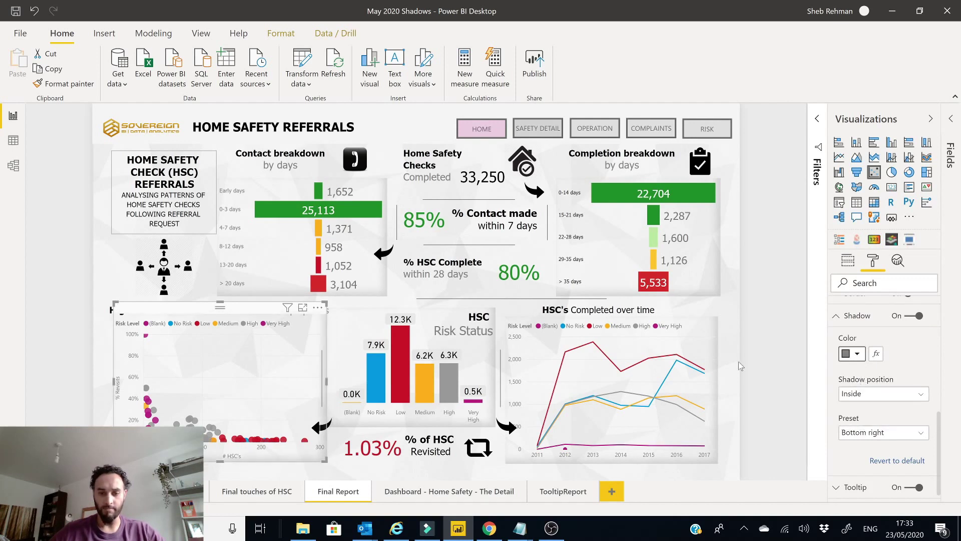
left_click(769, 352)
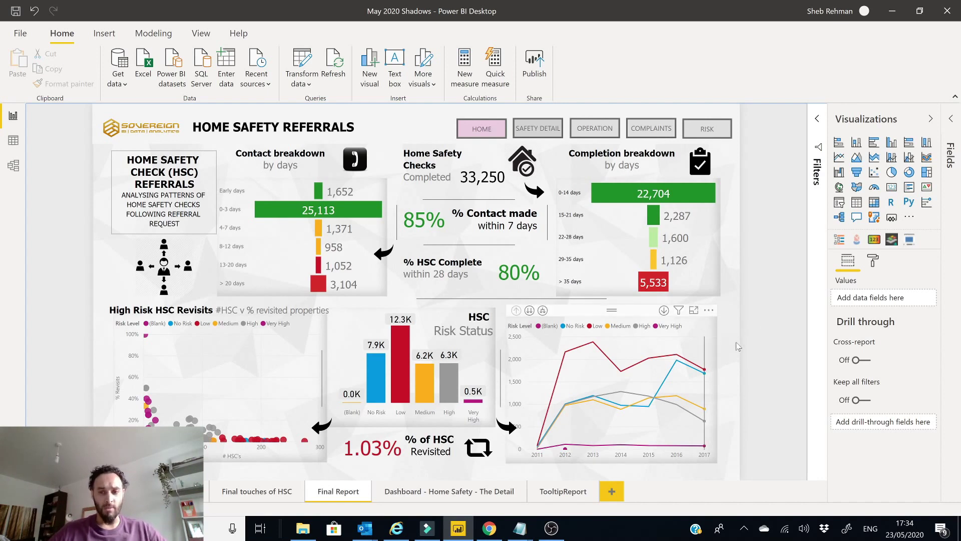
Step: Open conditional formatting for the line chart's shadow colour, using rules based on # HSC's
left_click(873, 263)
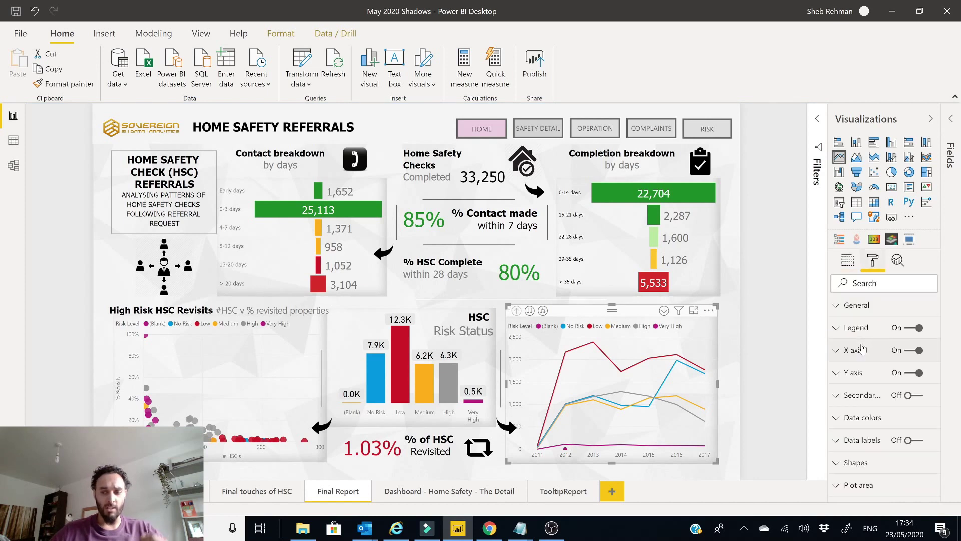
scroll(871, 373, "down", 5)
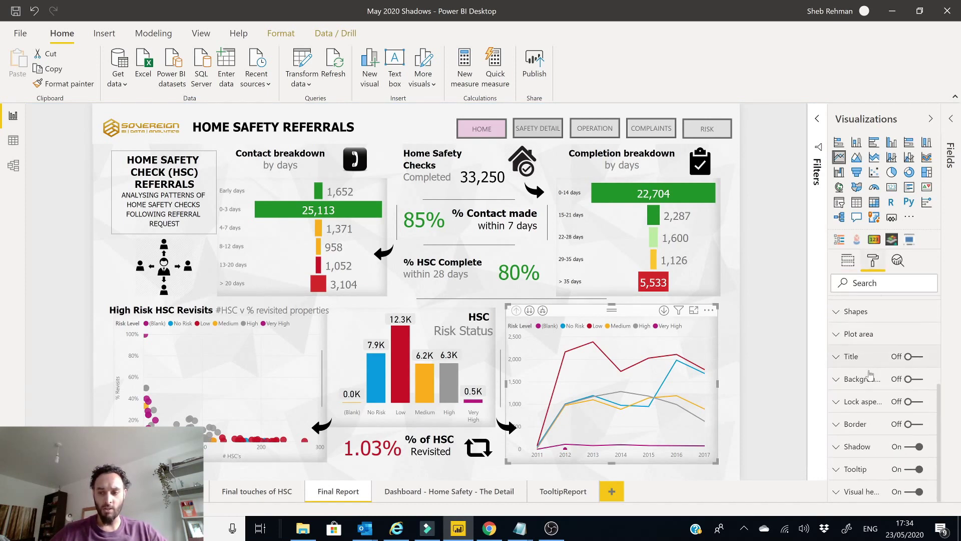
left_click(857, 446)
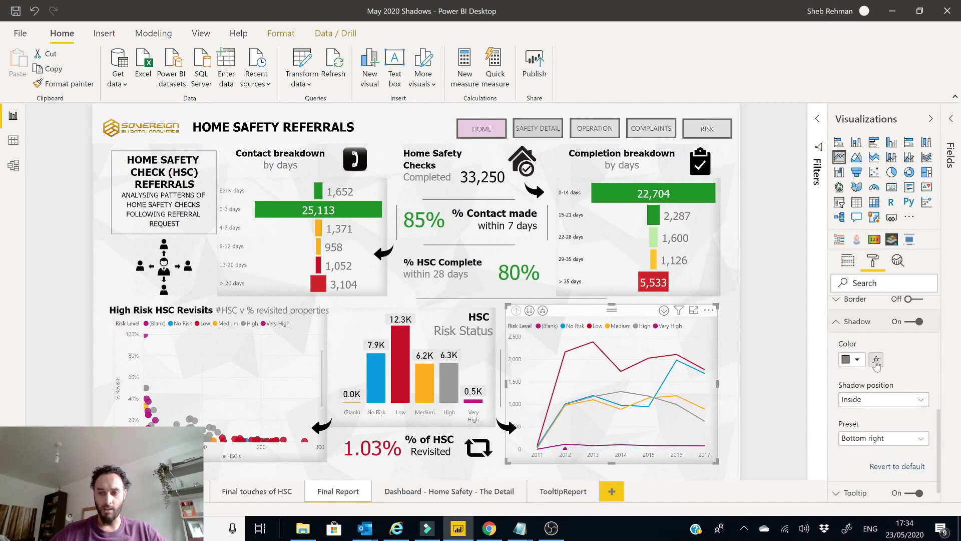
left_click(876, 360)
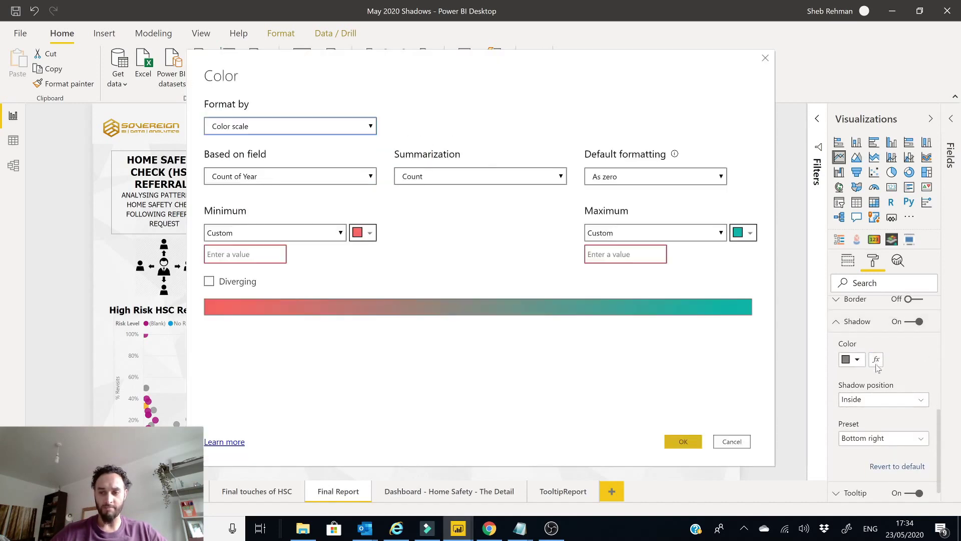
left_click(318, 126)
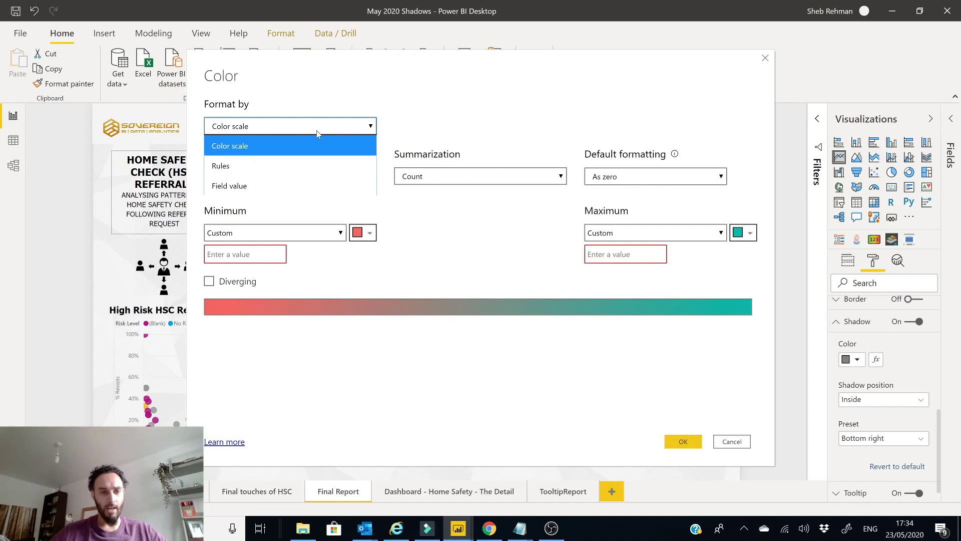
left_click(301, 160)
left_click(316, 176)
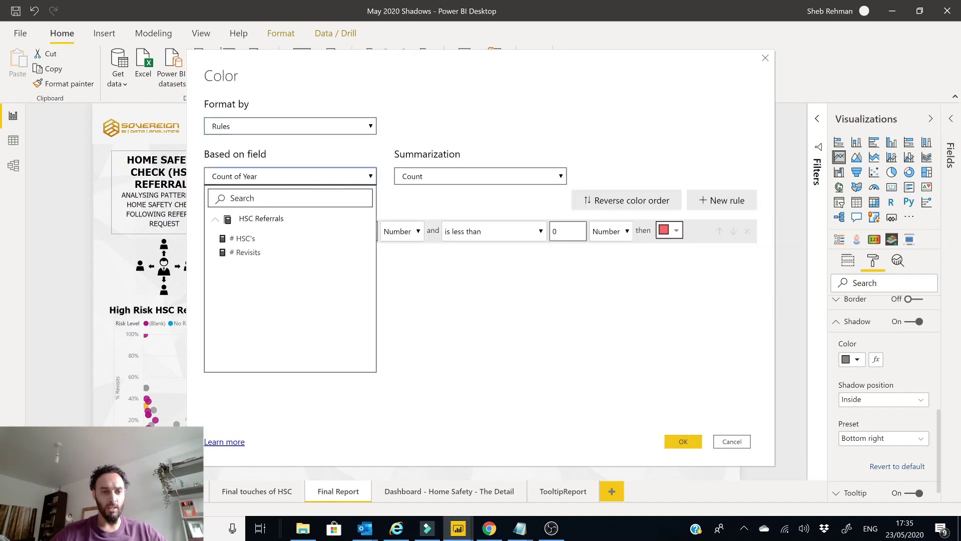
left_click(256, 239)
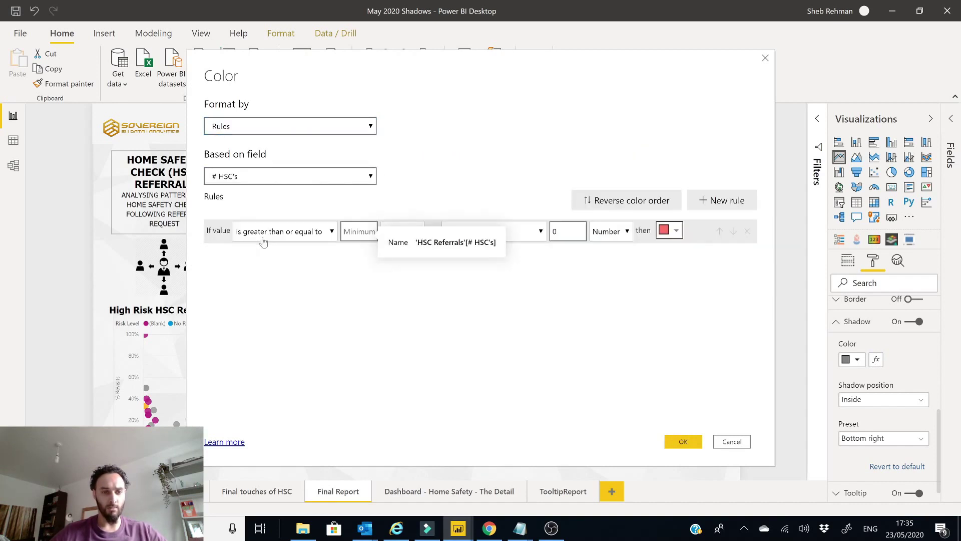
Step: Add colour rules for 0–2000 and 2000–5000, making the second one orange
left_click(358, 231)
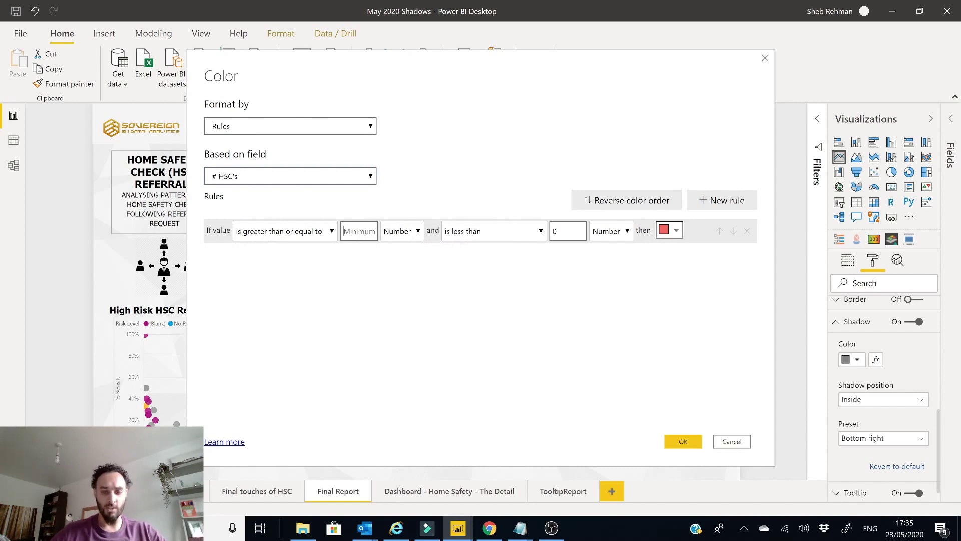
type("0")
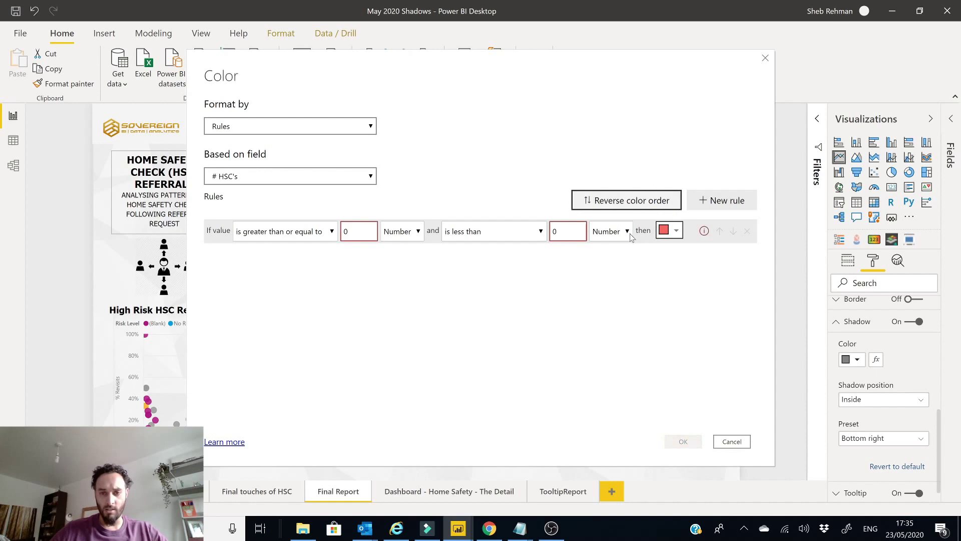
key("Tab")
key("Tab")
key("Tab")
type("2000")
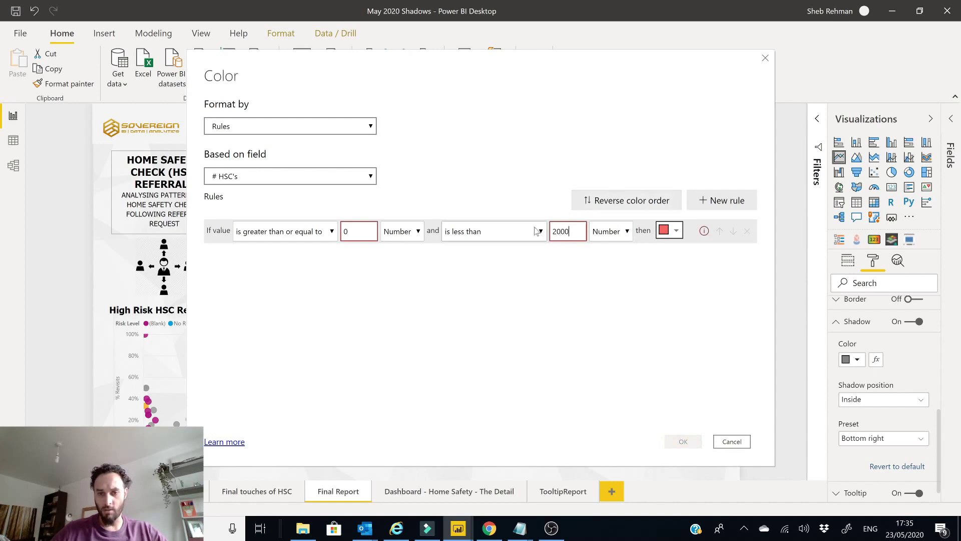
left_click(727, 201)
left_click(359, 256)
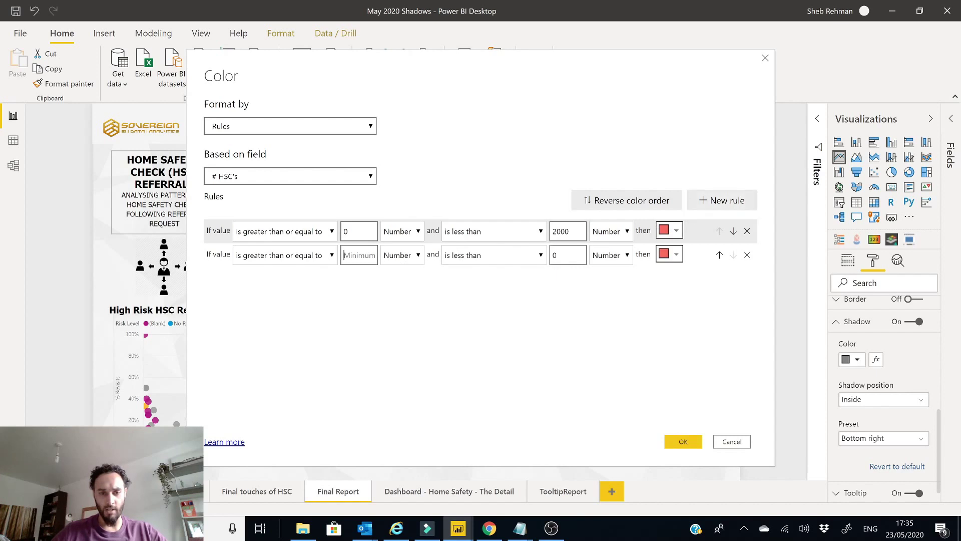
type("2000")
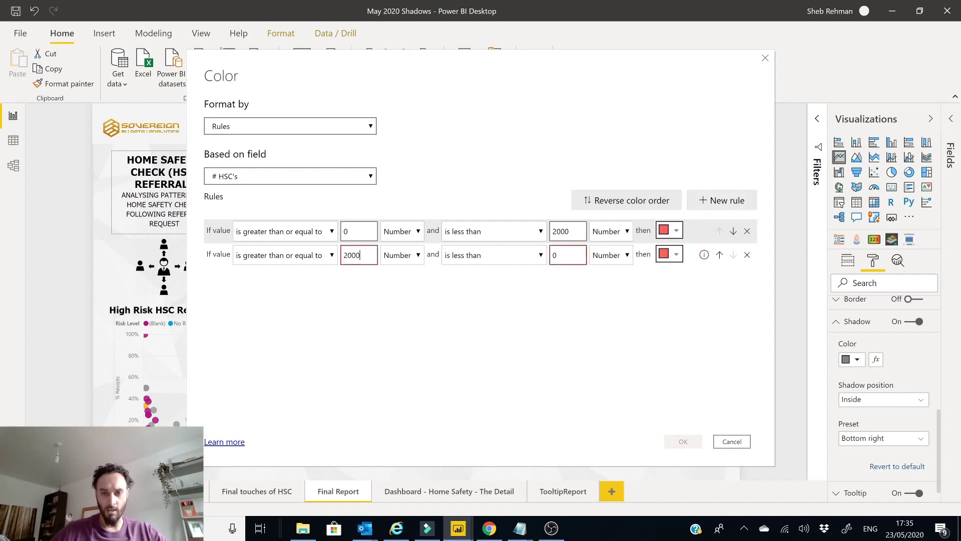
key("Tab")
type("5000")
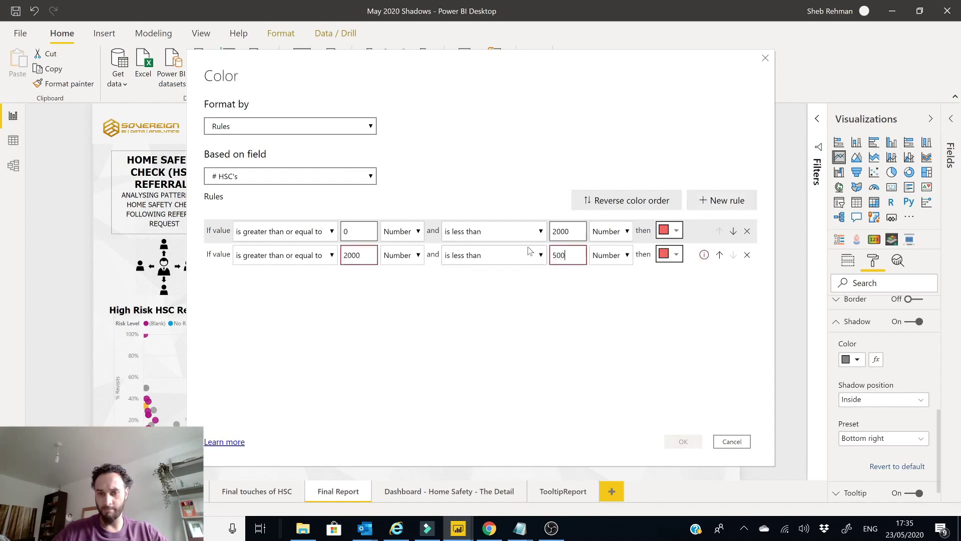
left_click(670, 254)
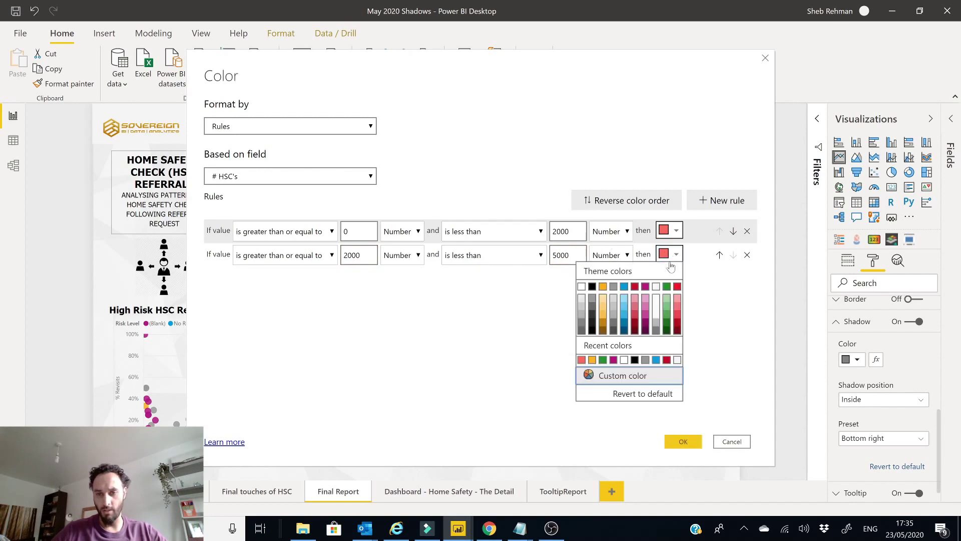
left_click(603, 286)
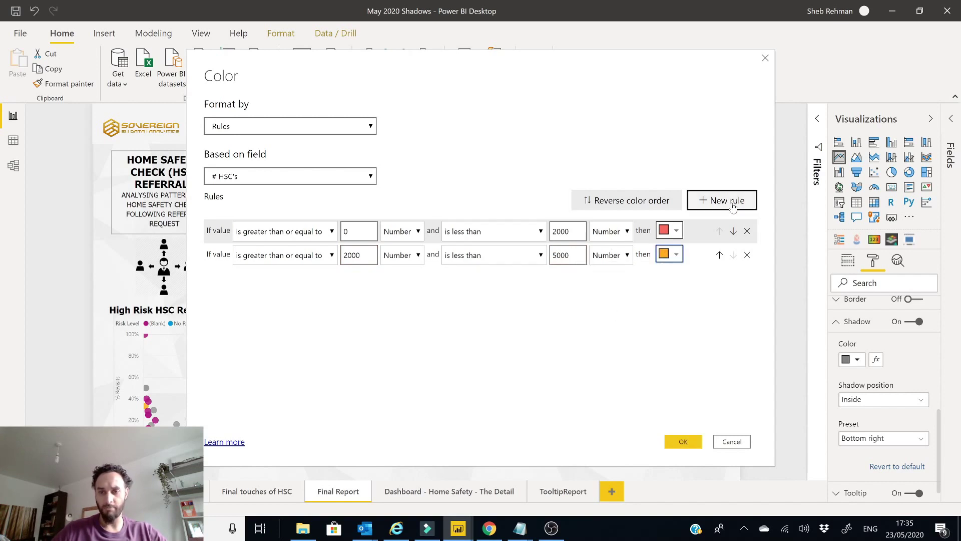
Step: Add a third rule for 5000–100000 coloured green
left_click(721, 200)
type("5000")
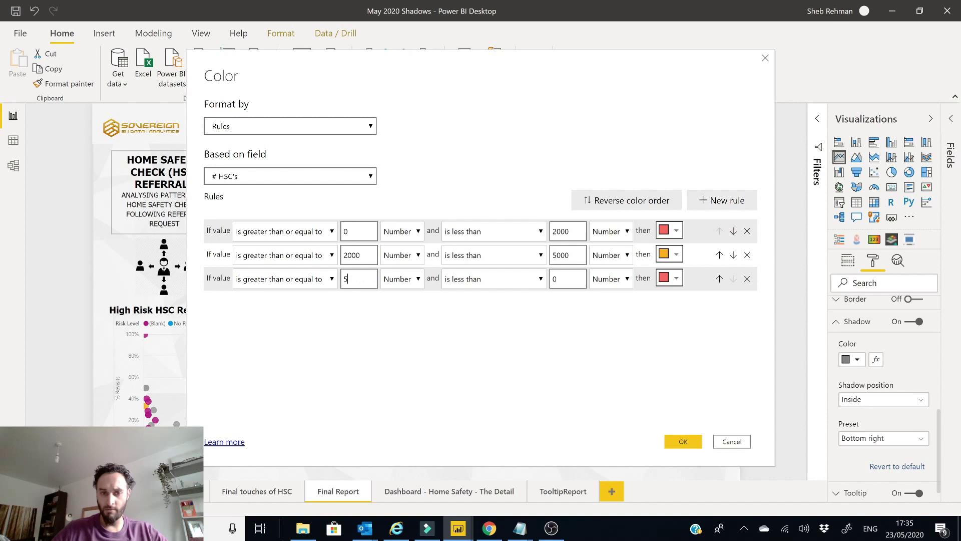
left_click(551, 283)
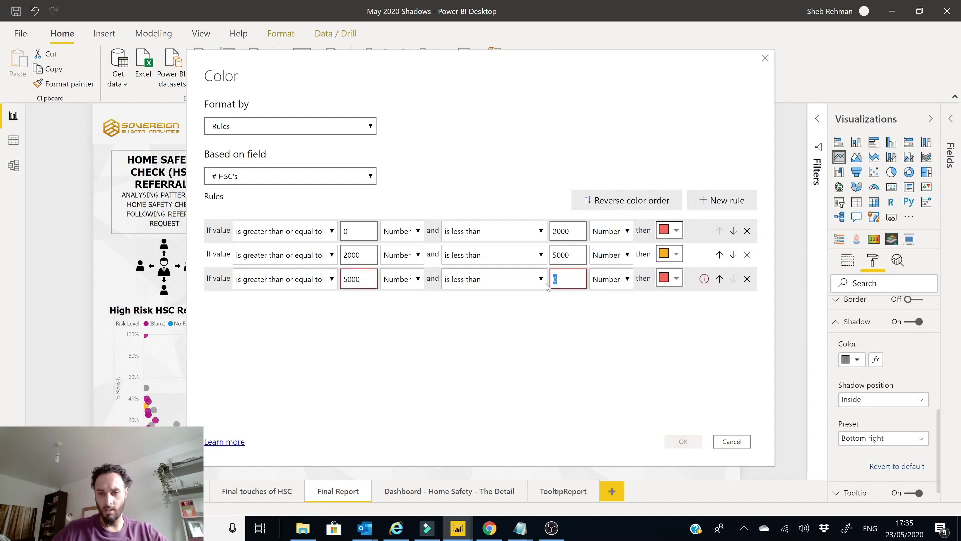
type("100000")
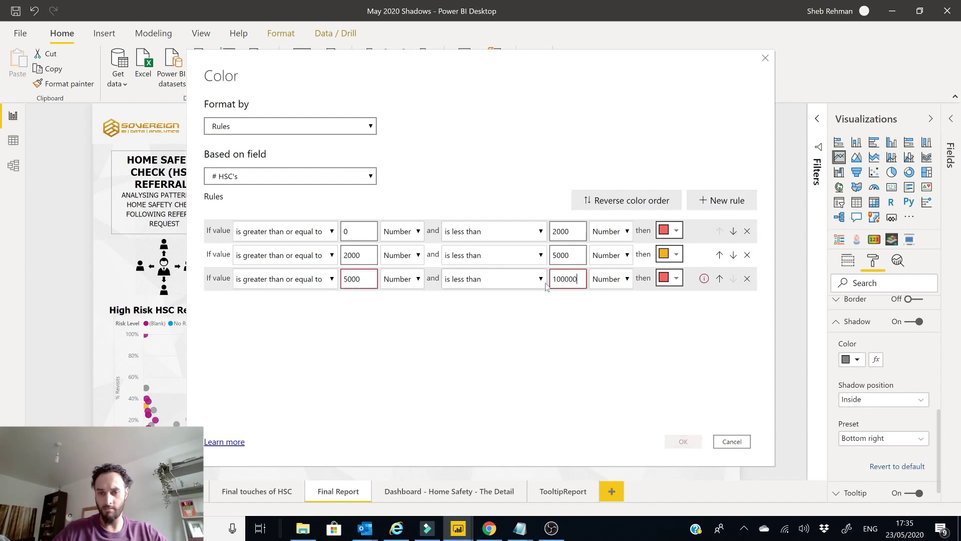
left_click(666, 279)
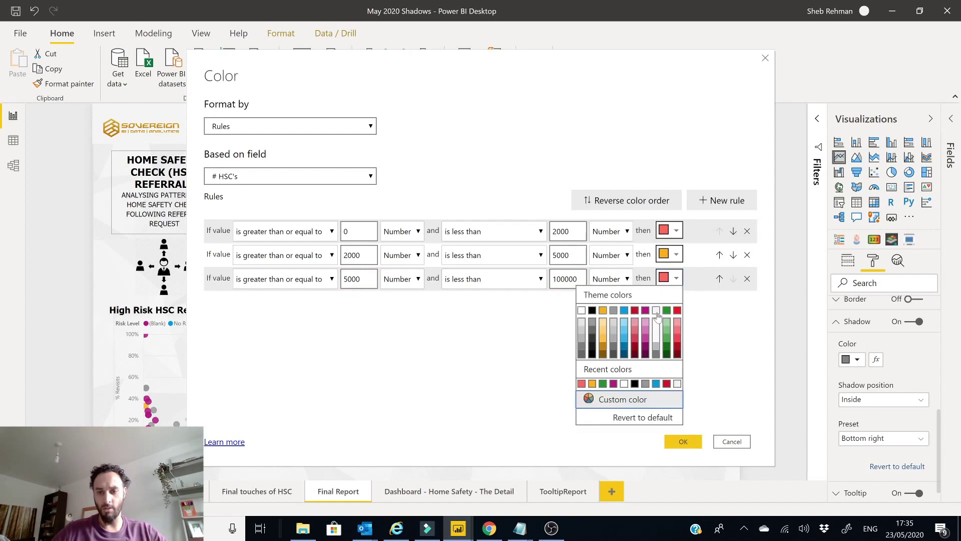
left_click(667, 311)
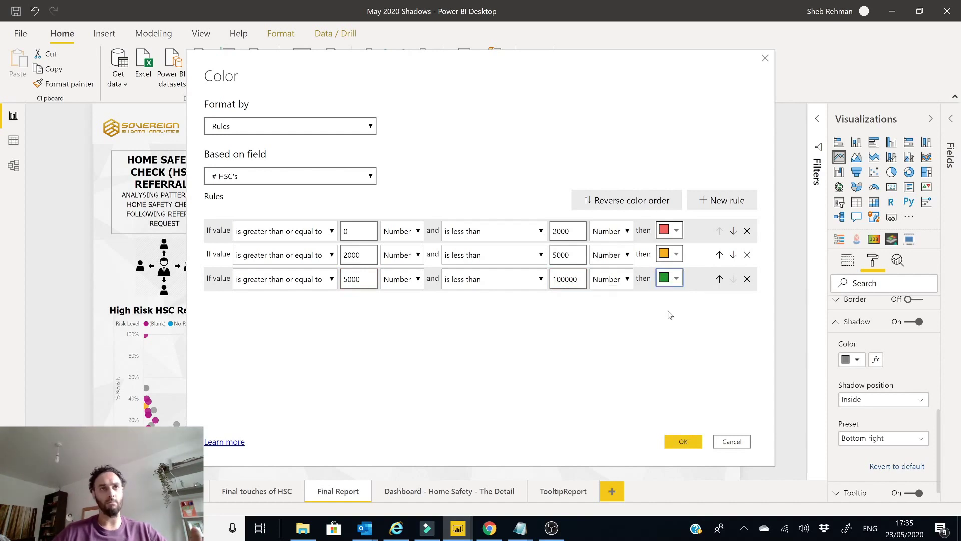
Step: Apply the HSC-count shadow colour rules to the line chart and return to the report
left_click(682, 440)
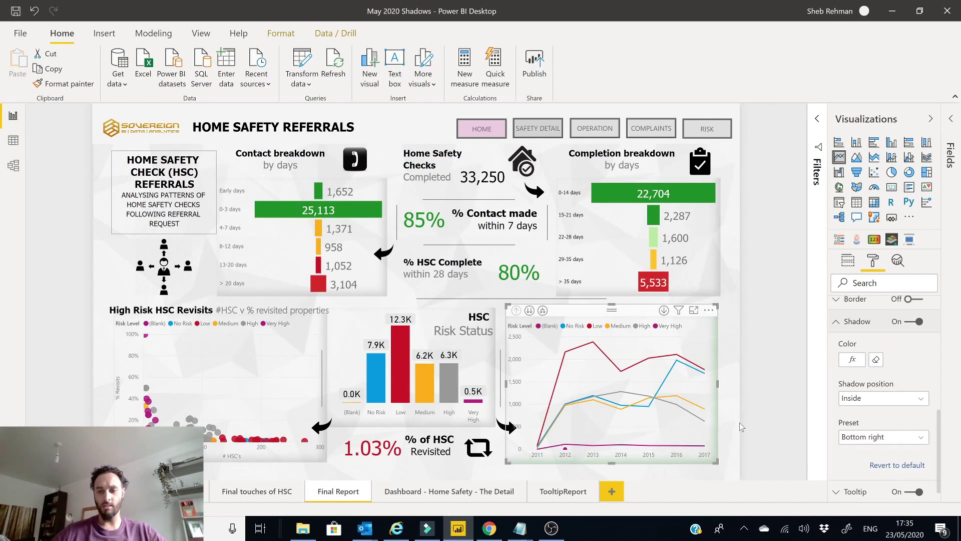
left_click(788, 396)
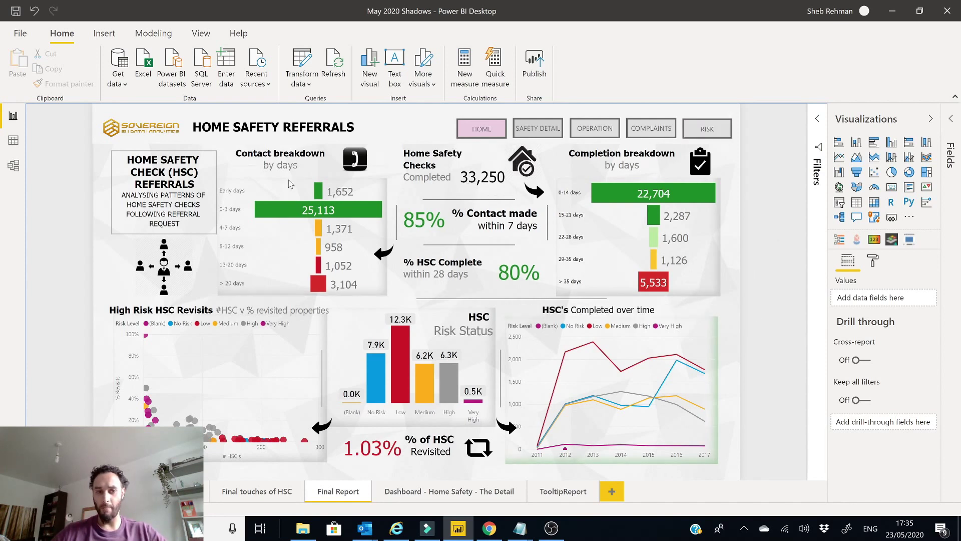
left_click(319, 195)
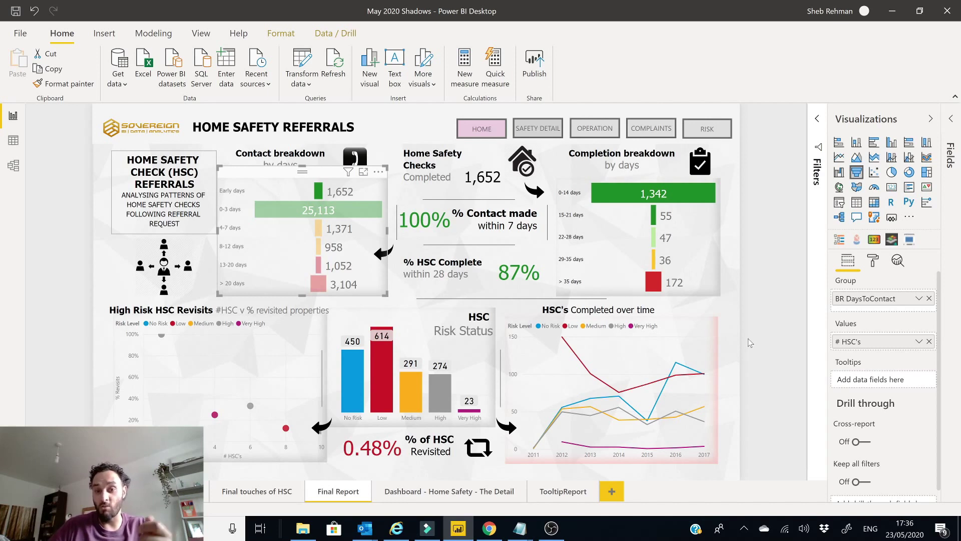
Step: Cross-filter by the > 20 and 0-3 days contact bars, then 15-21 and 22-28 days completion
left_click(320, 289)
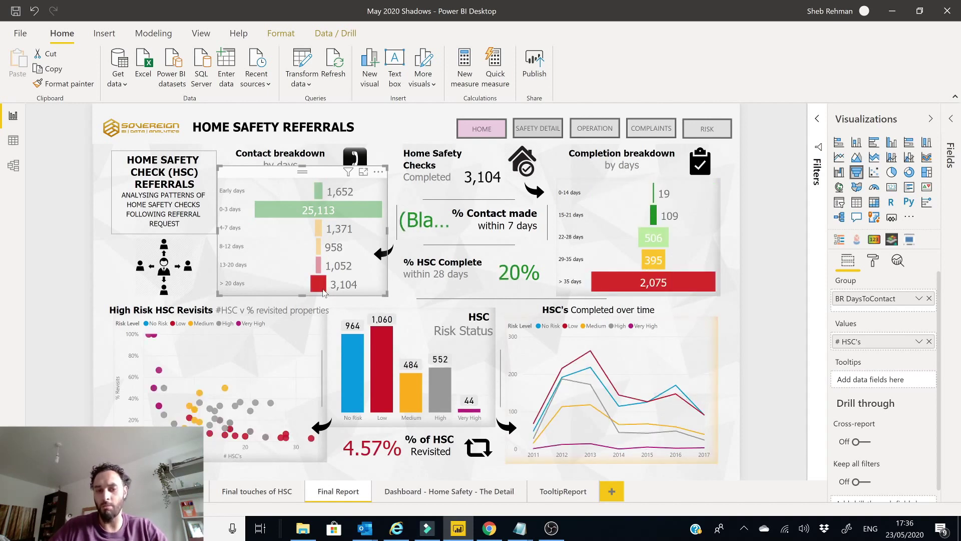
left_click(340, 213)
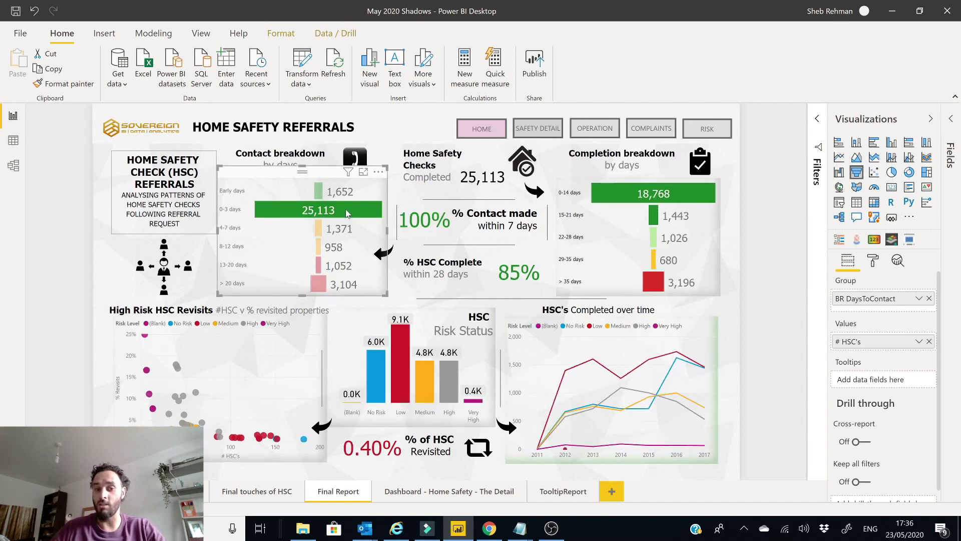
left_click(653, 217)
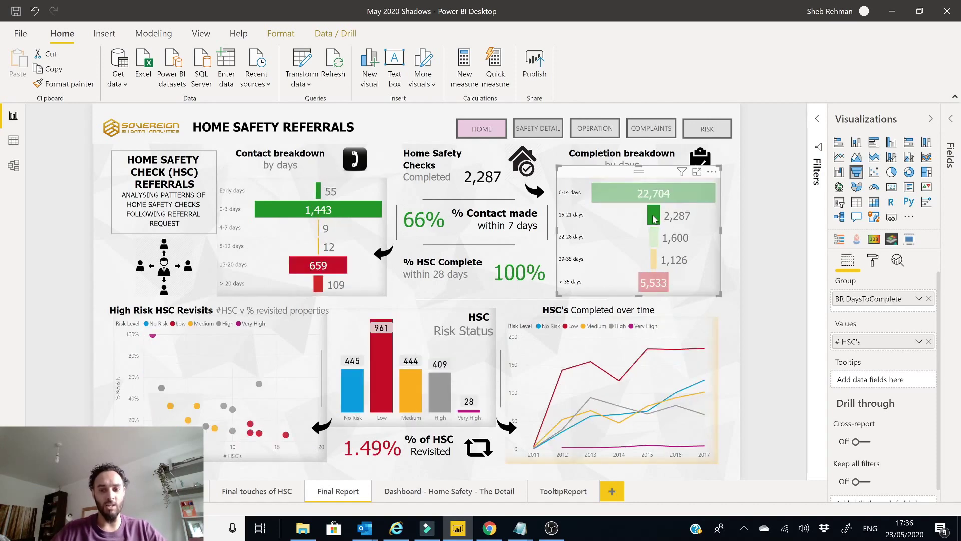
left_click(656, 242)
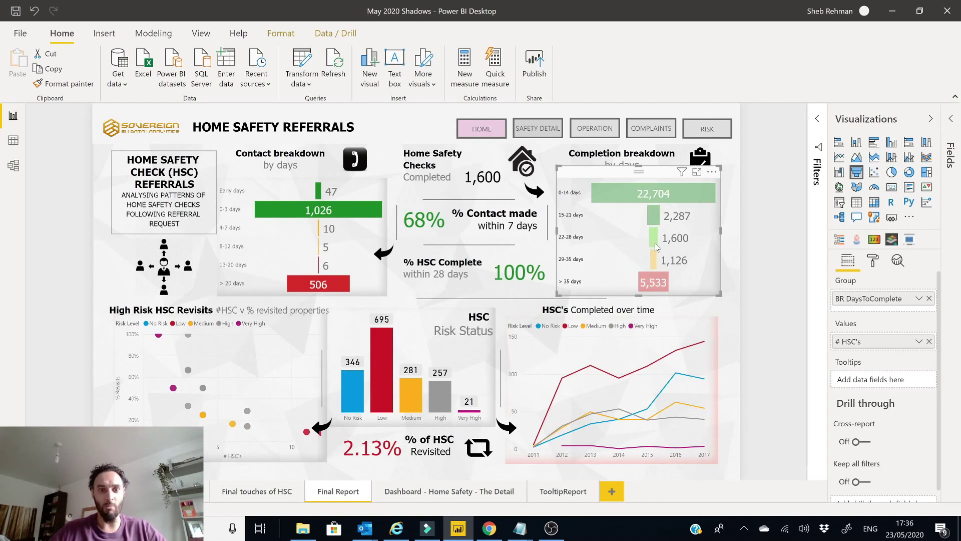
Step: Open conditional (fx) colour formatting for the scatter chart's Shadow colour
left_click(321, 341)
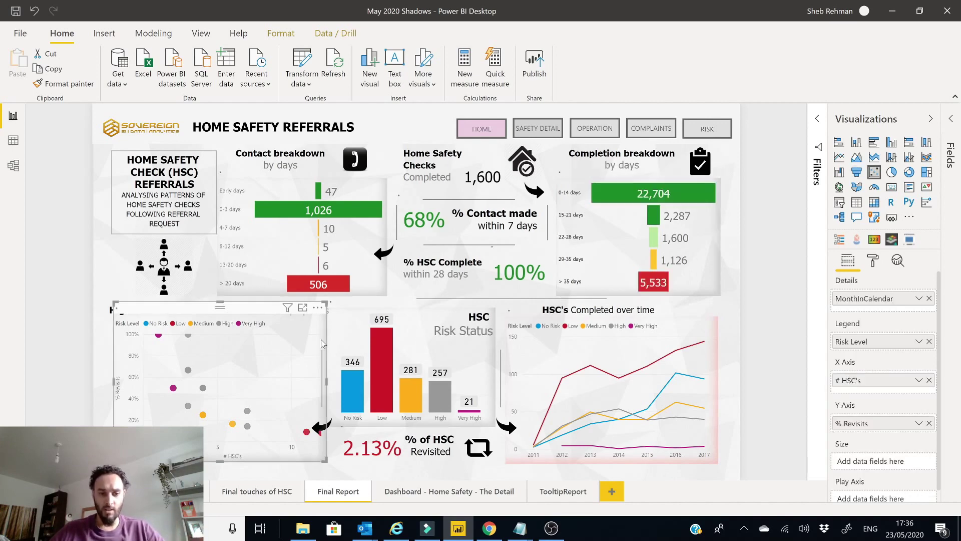
left_click(872, 262)
scroll(876, 360, "down", 3)
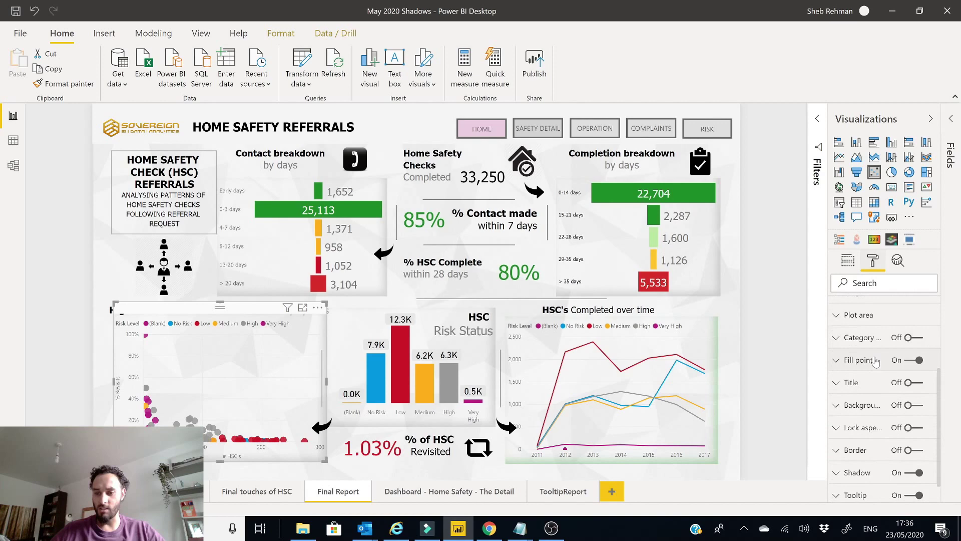
scroll(876, 361, "down", 1)
left_click(875, 441)
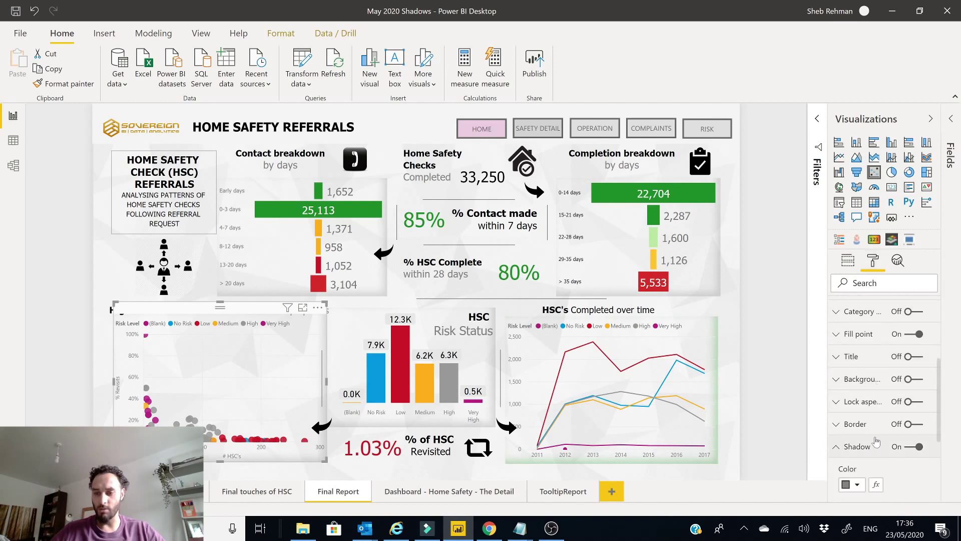
scroll(875, 442, "down", 3)
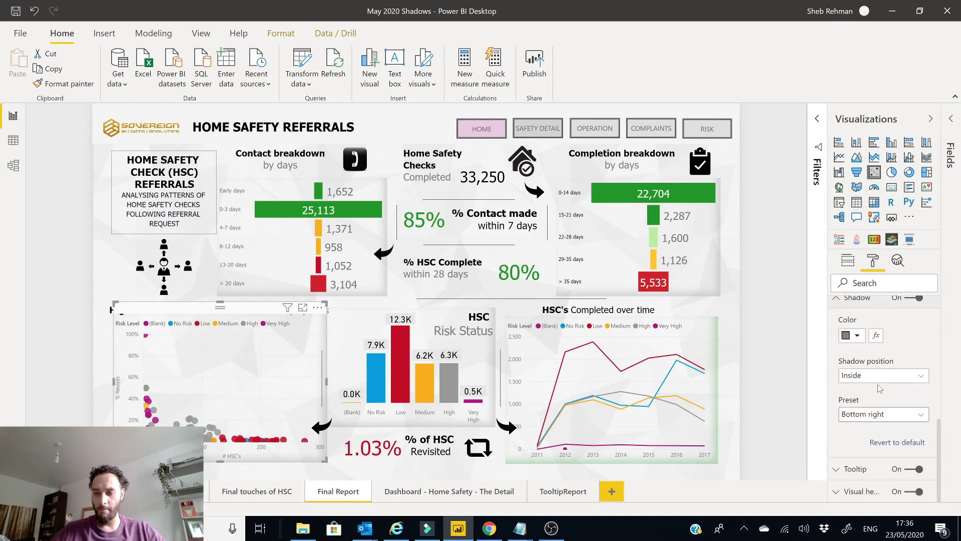
left_click(876, 335)
Step: Switch the shadow colour to rules based on # HSC's, with a first rule from 0 to 2000
left_click(270, 126)
left_click(270, 134)
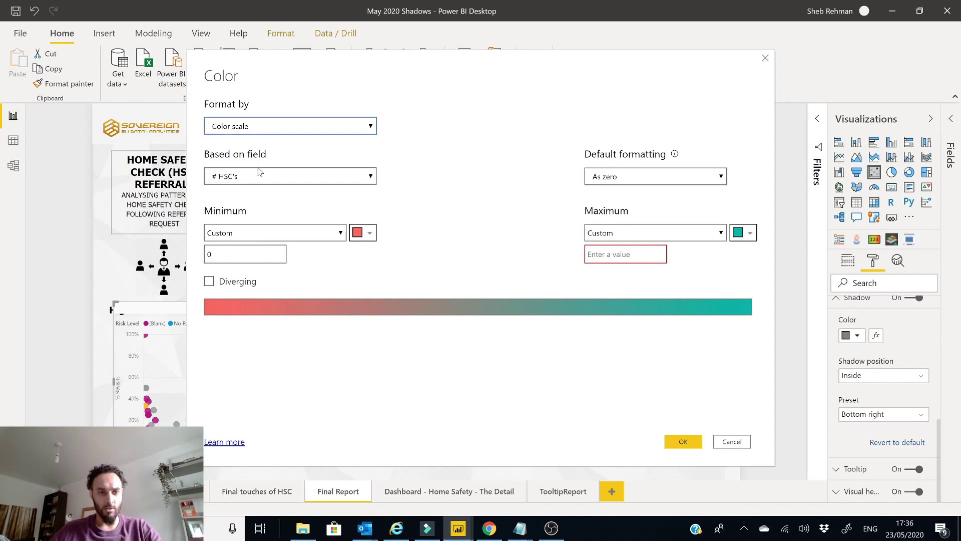
left_click(256, 177)
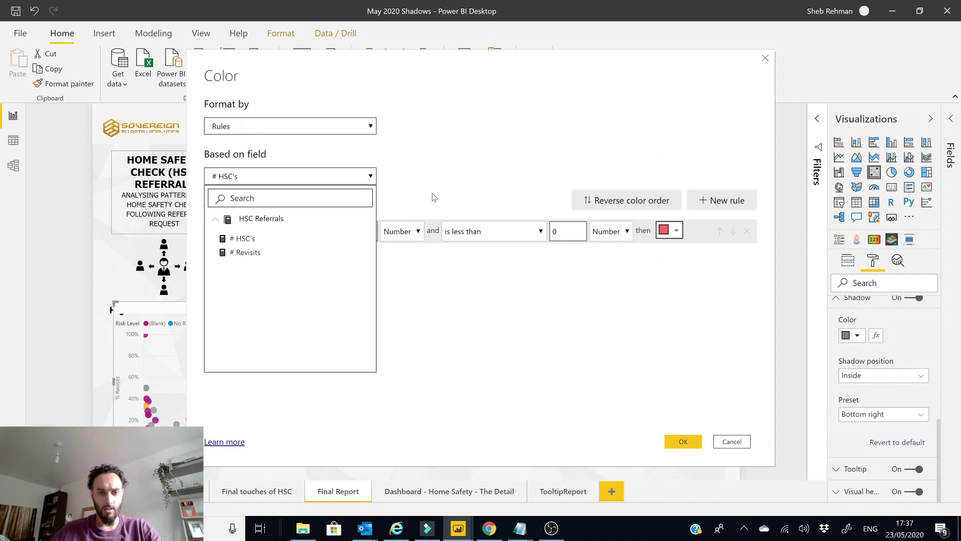
left_click(371, 179)
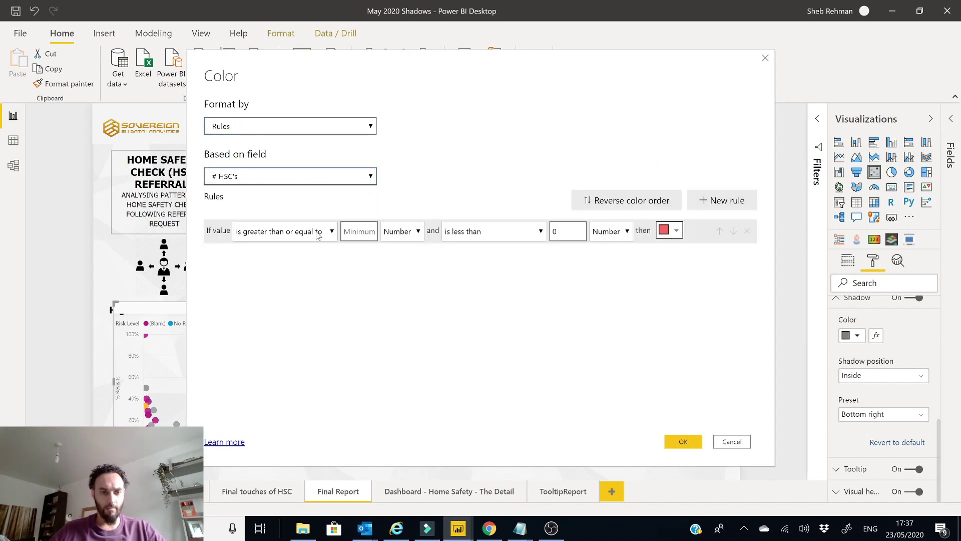
left_click(359, 232)
type("0")
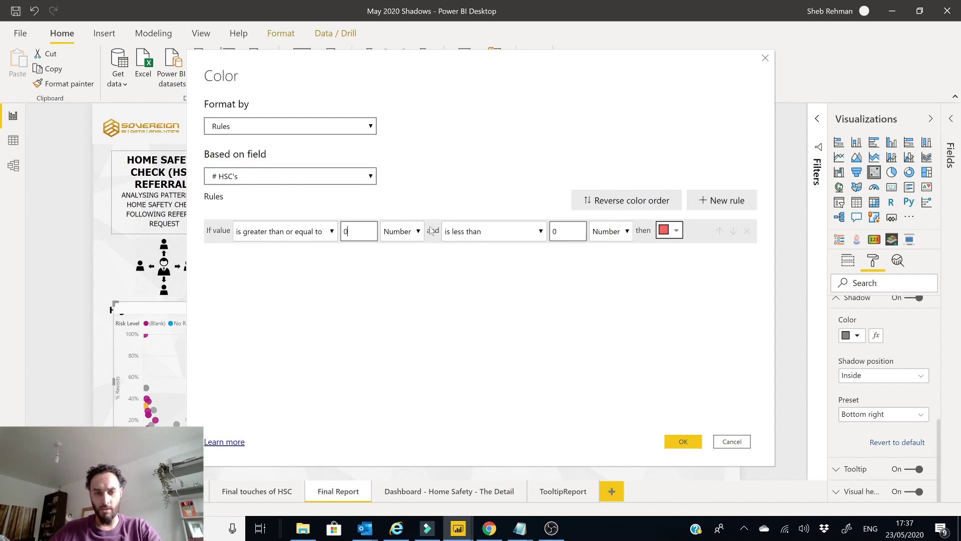
key("Tab")
key("Tab")
key("Tab")
type("2000")
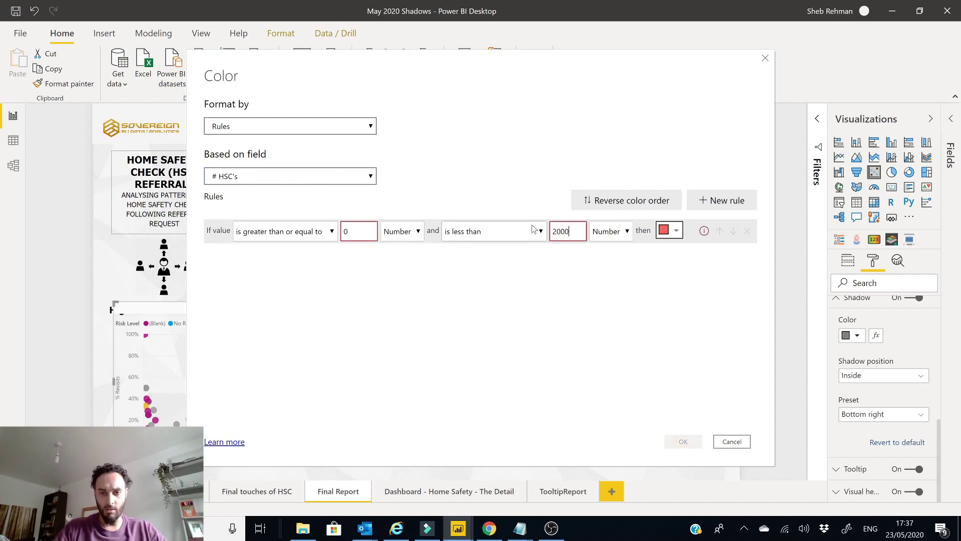
Step: Add two more rules covering 2000–5000 and 5000–100000
left_click(722, 200)
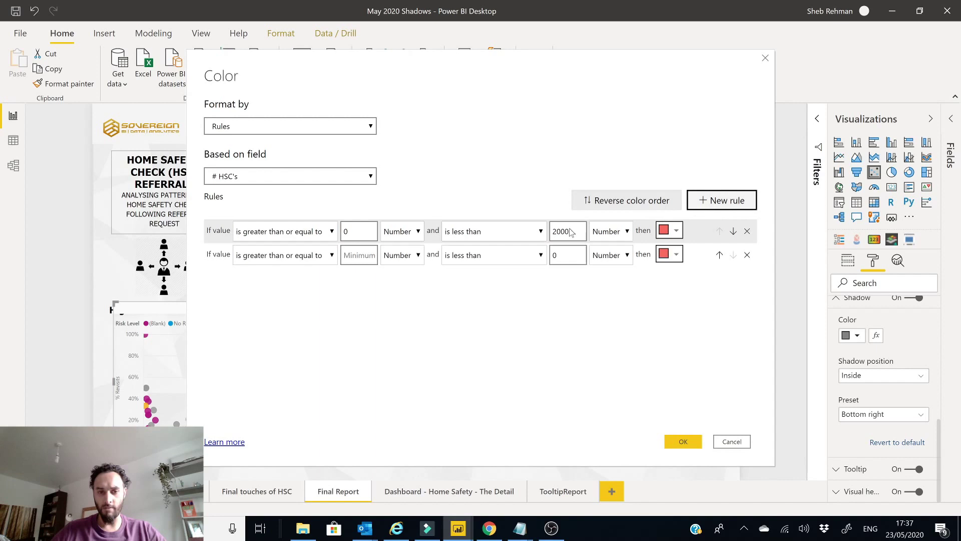
left_click(359, 255)
type("2000")
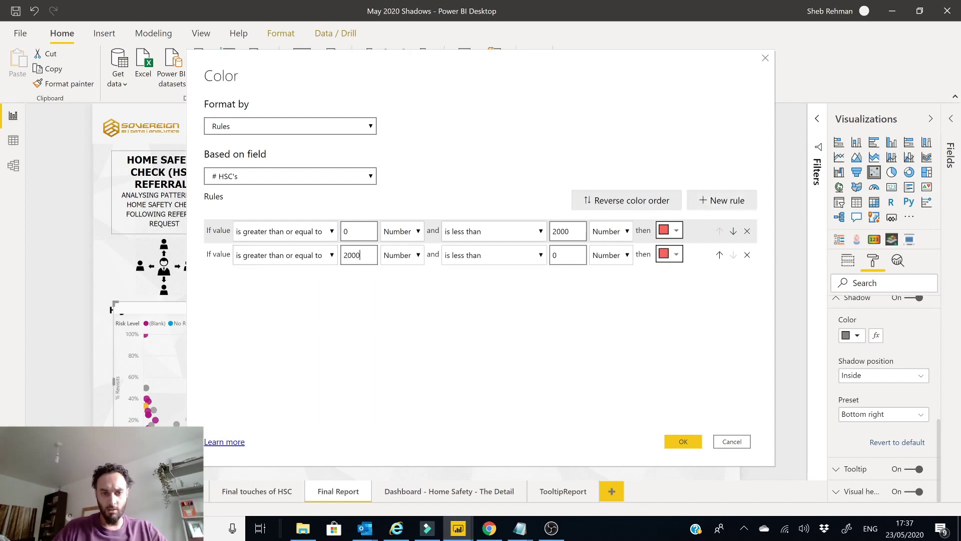
double_click(555, 255)
type("500")
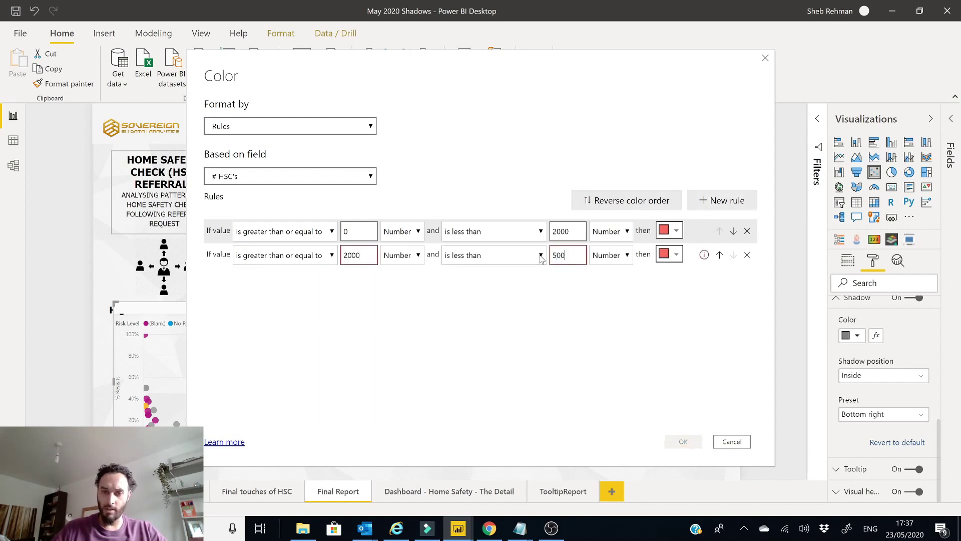
type("0")
left_click(722, 200)
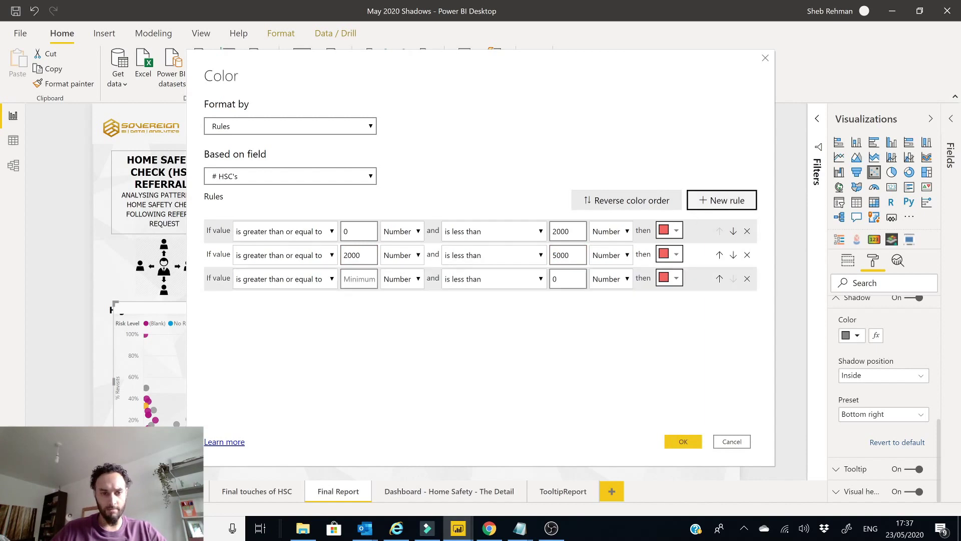
type("5000")
left_click(563, 279)
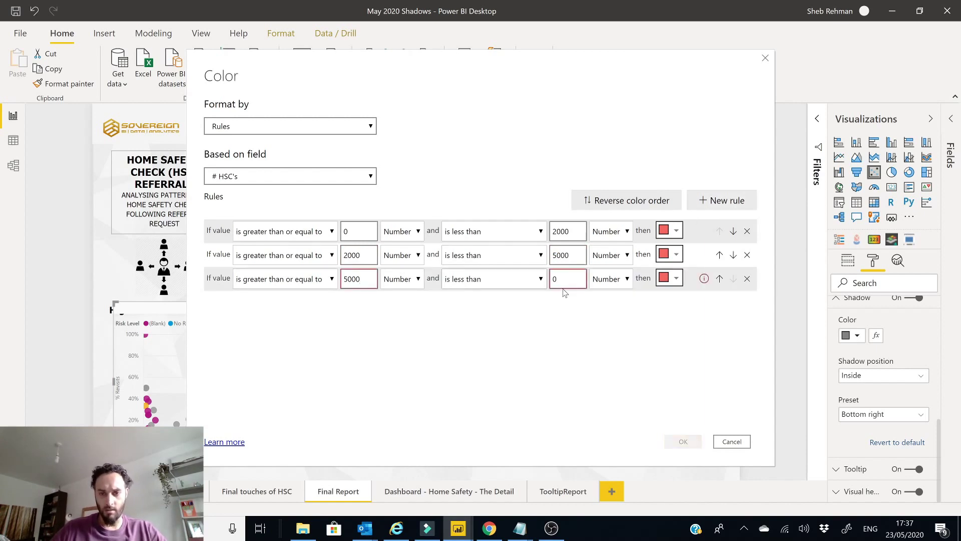
double_click(555, 279)
type("1000")
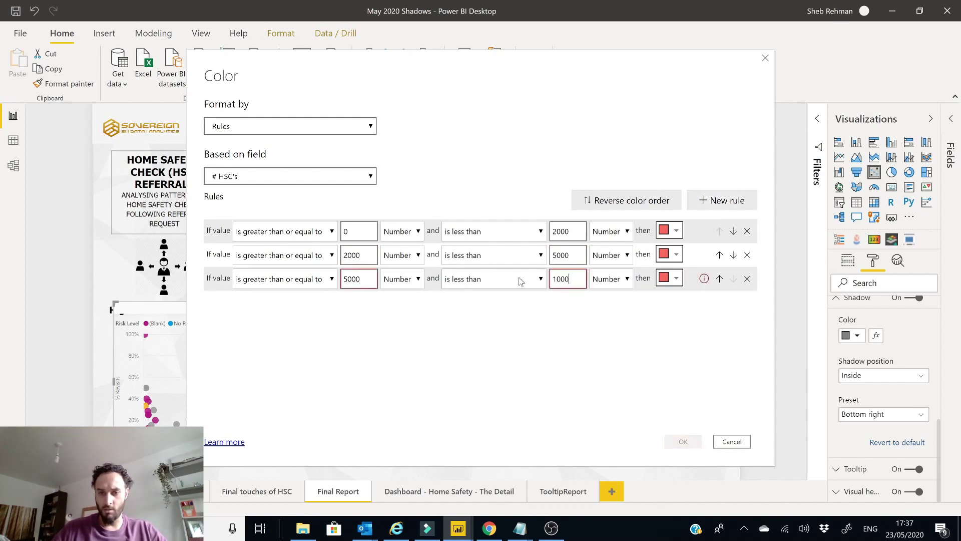
type("00")
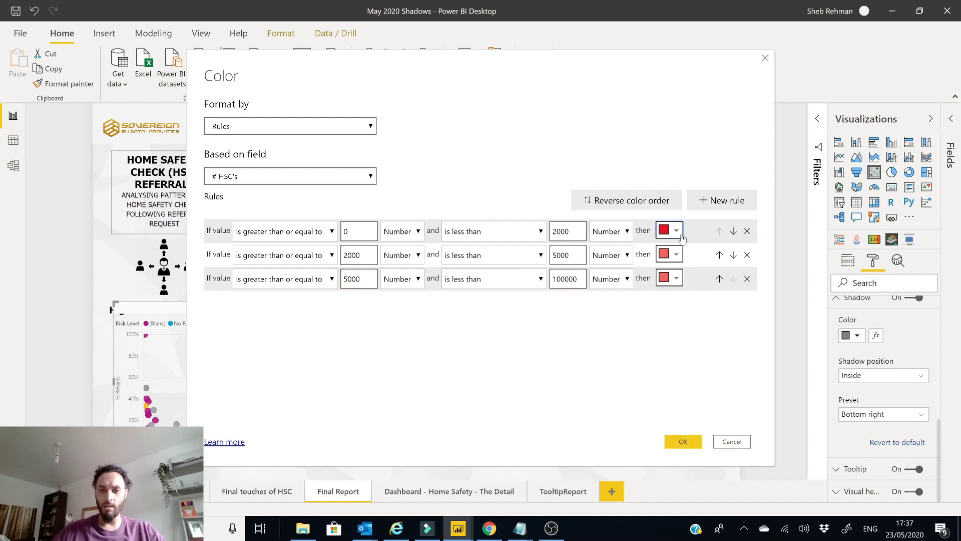
Step: Colour the rules green for 0–2000, red for 2000–5000, orange for 5000–100000, and apply
left_click(676, 231)
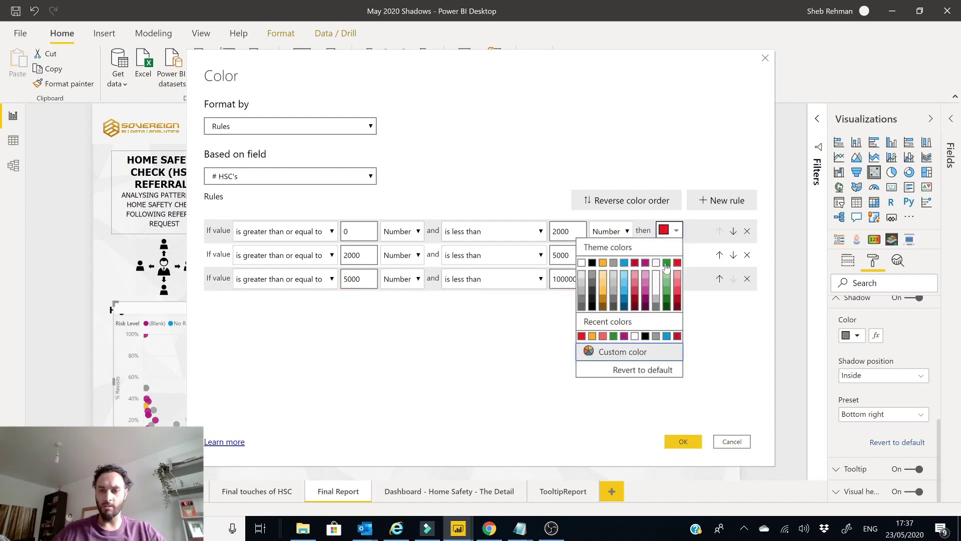
left_click(665, 264)
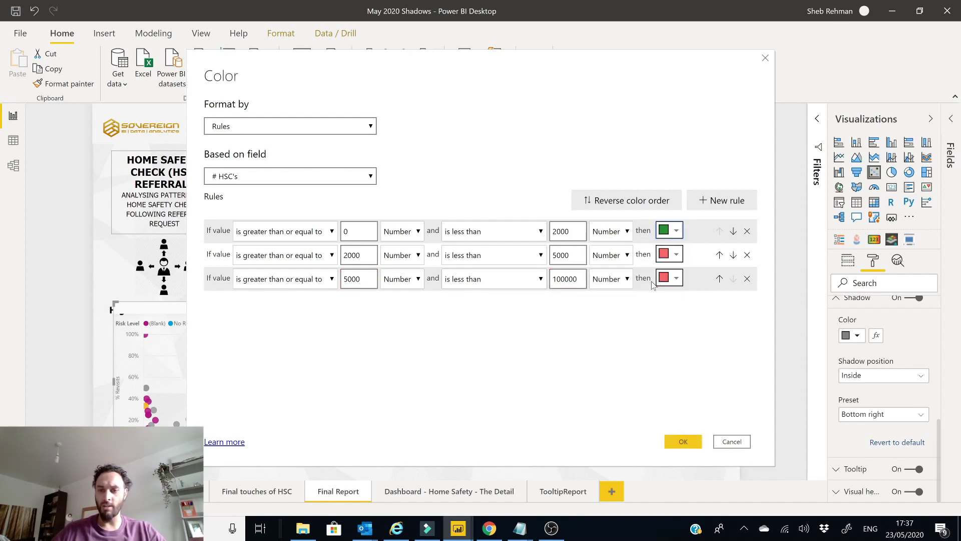
left_click(676, 256)
left_click(676, 255)
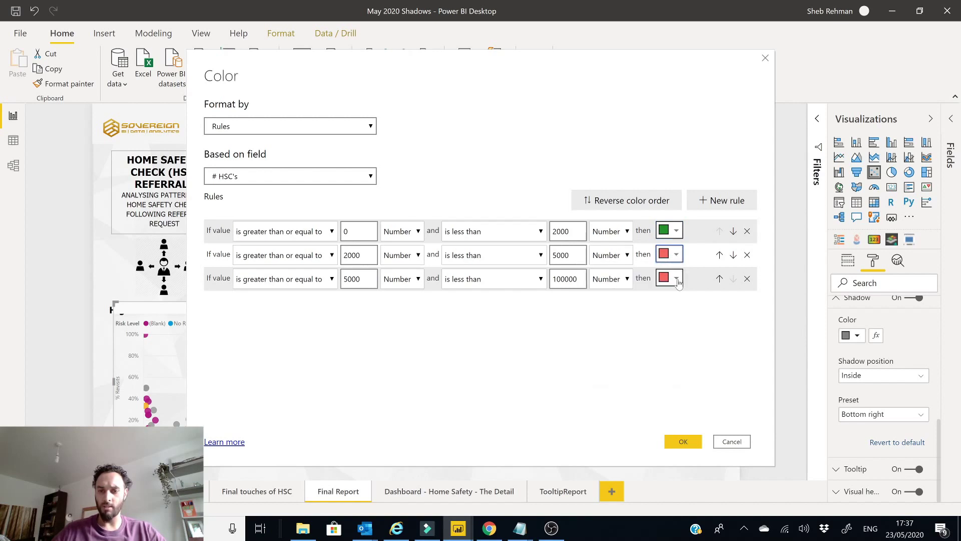
left_click(677, 278)
left_click(602, 310)
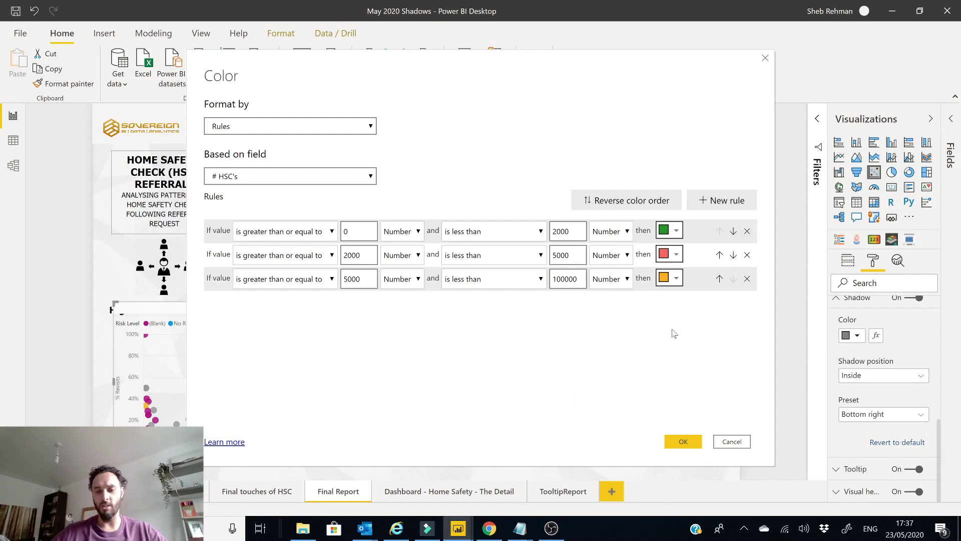
left_click(683, 442)
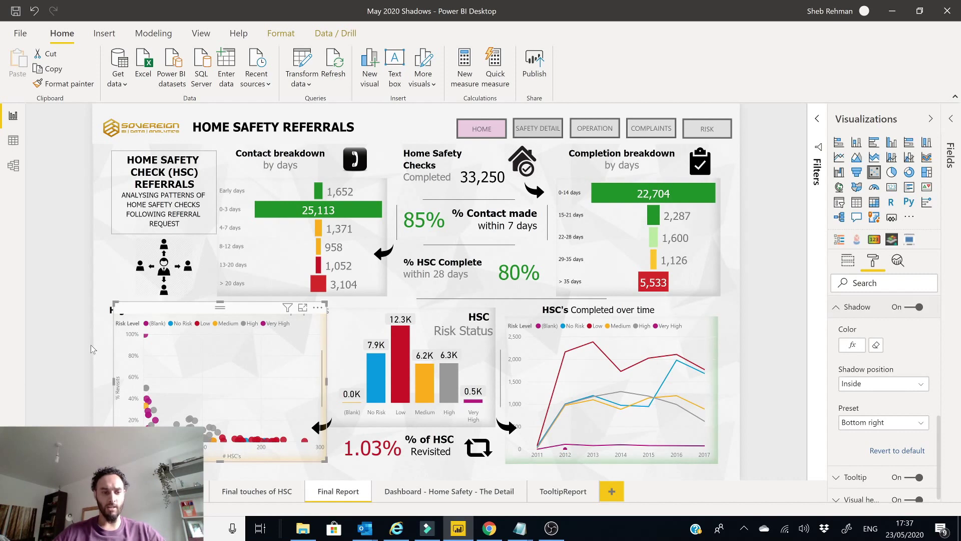
left_click(97, 397)
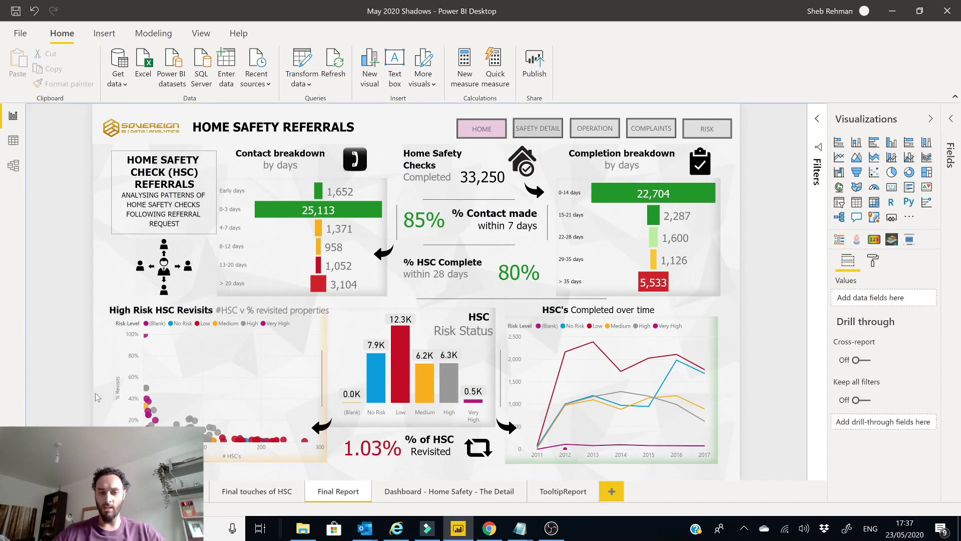
left_click(319, 198)
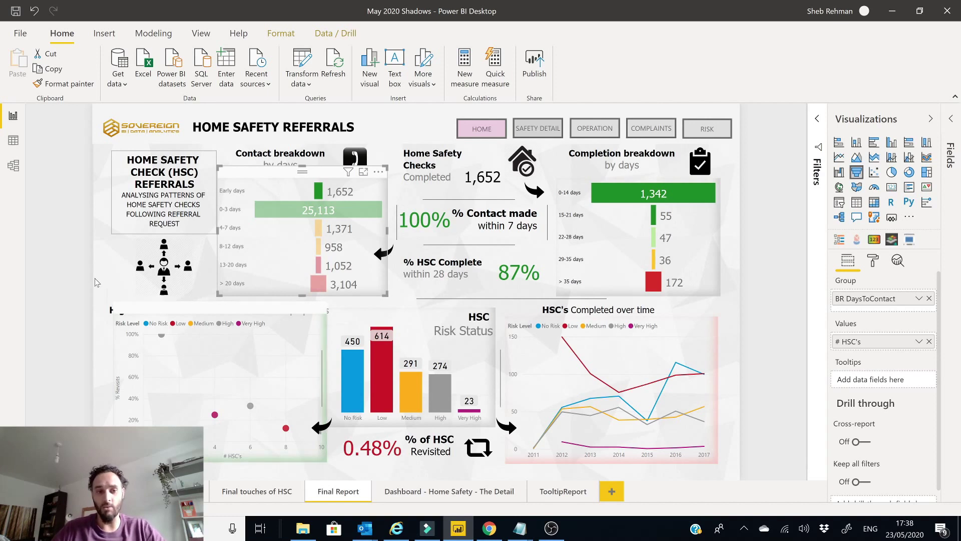
left_click(659, 200)
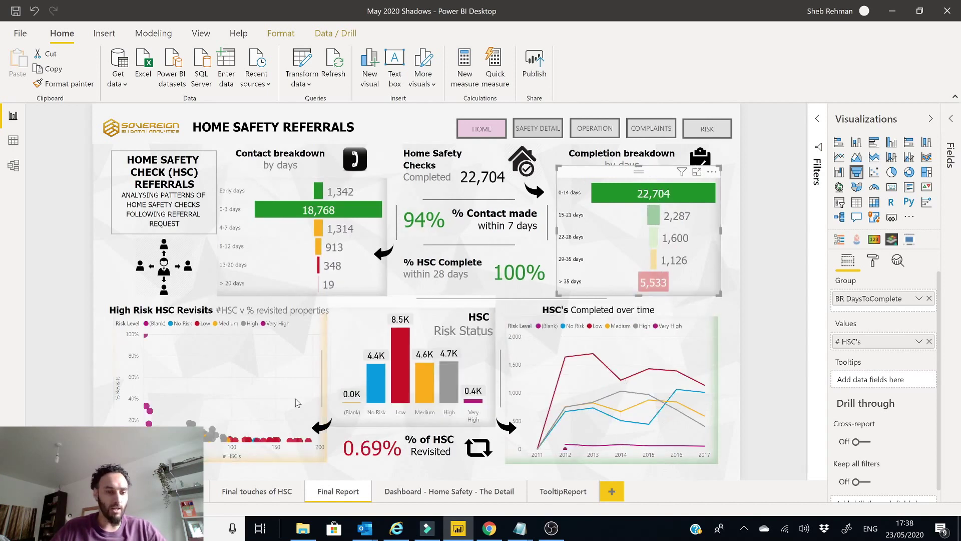
left_click(656, 218)
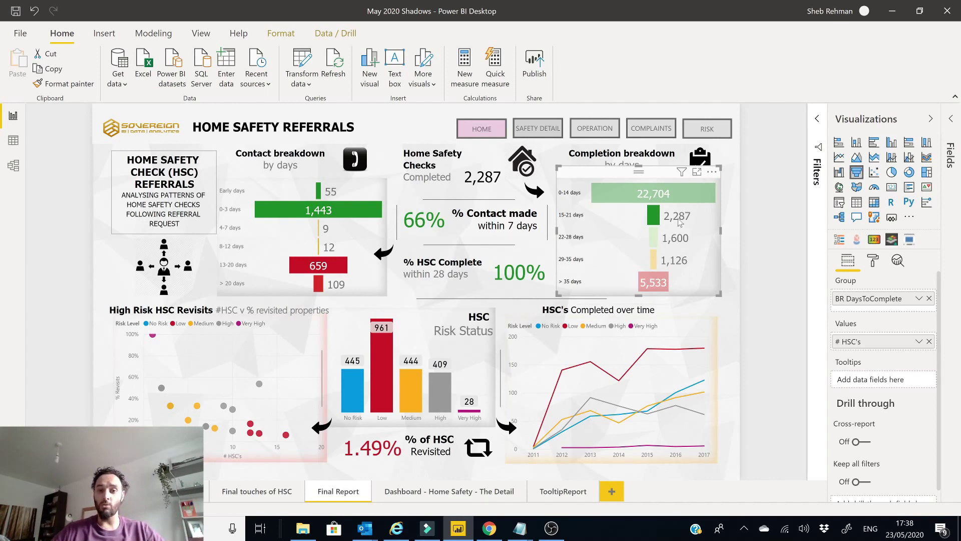
left_click(750, 246)
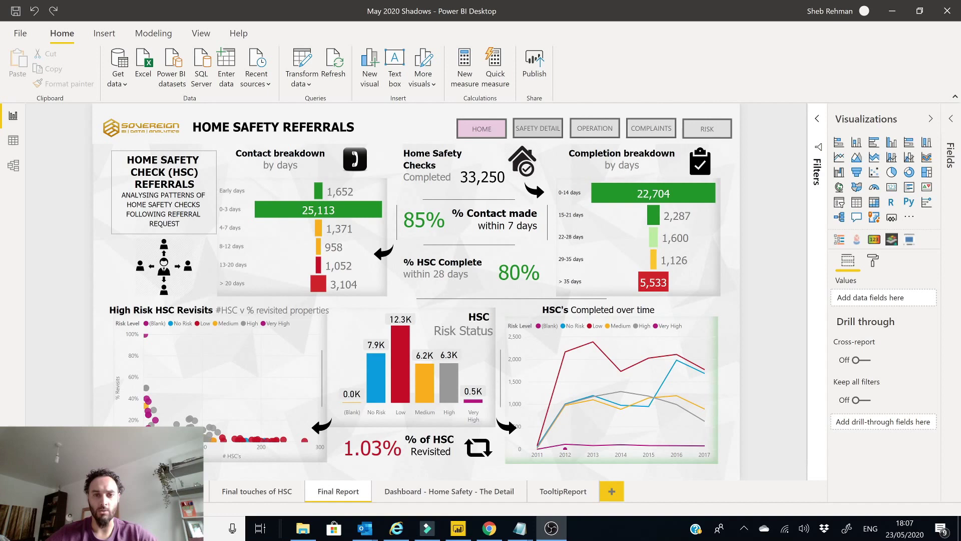
Step: Switch Shadow on for the HOME, SAFETY DETAIL, OPERATION, COMPLAINTS and RISK buttons
left_click(497, 138)
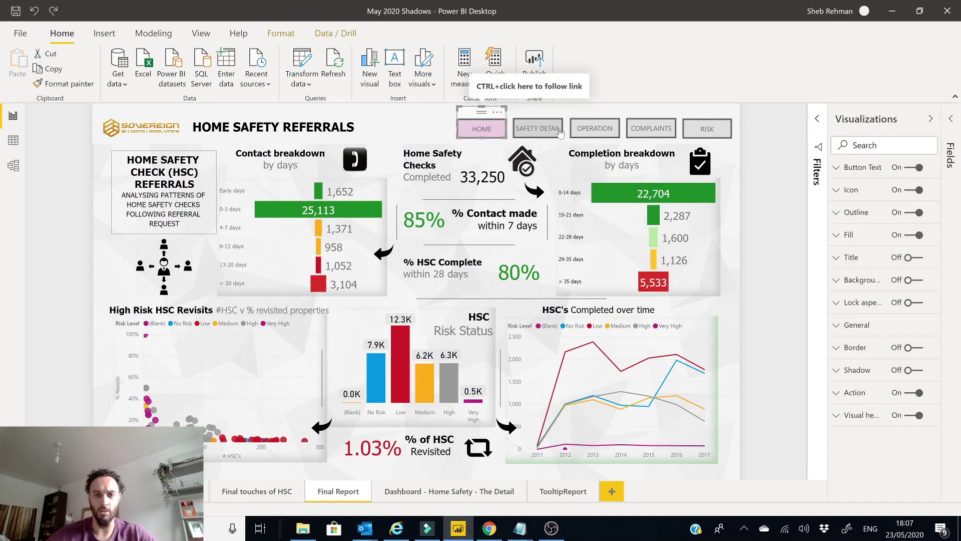
left_click(906, 375)
key("Tab")
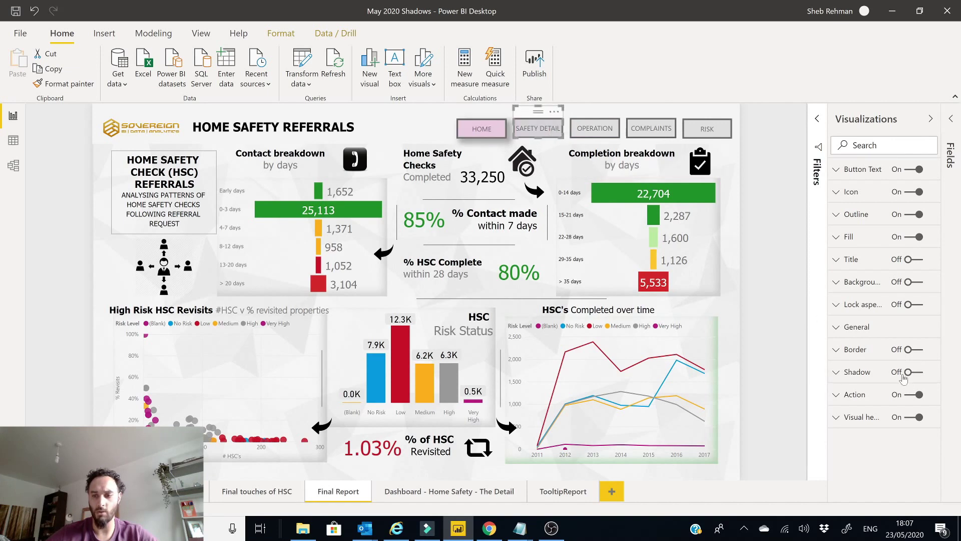
left_click(907, 373)
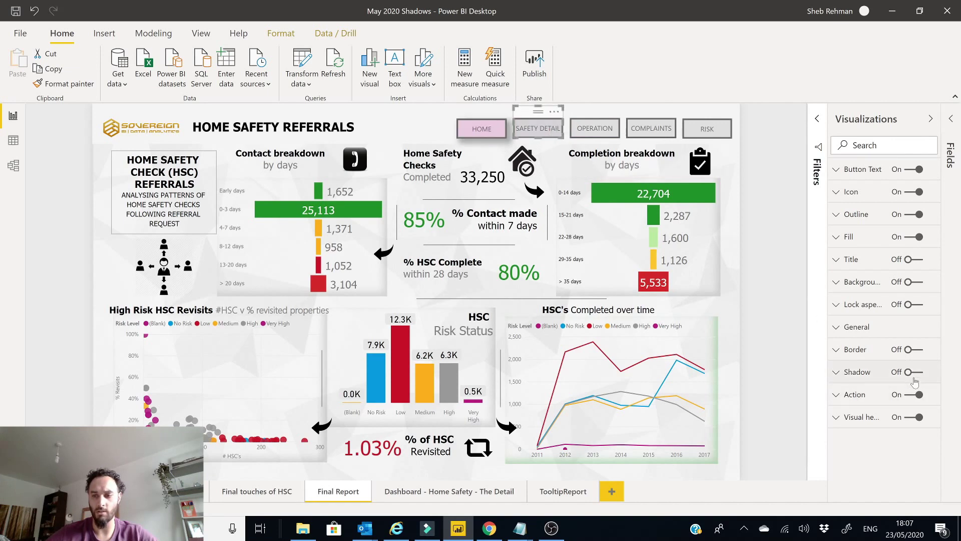
left_click(592, 136)
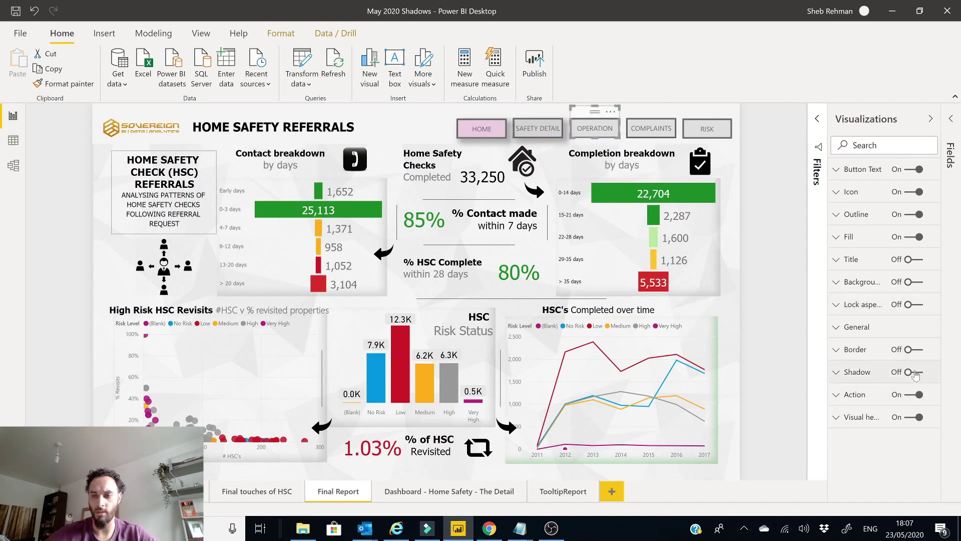
left_click(660, 134)
left_click(907, 372)
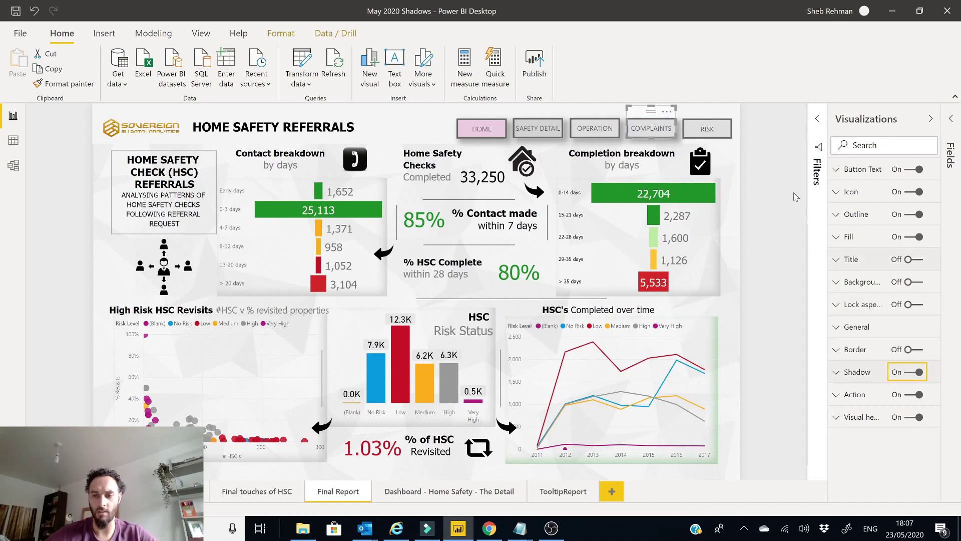
left_click(704, 136)
left_click(907, 372)
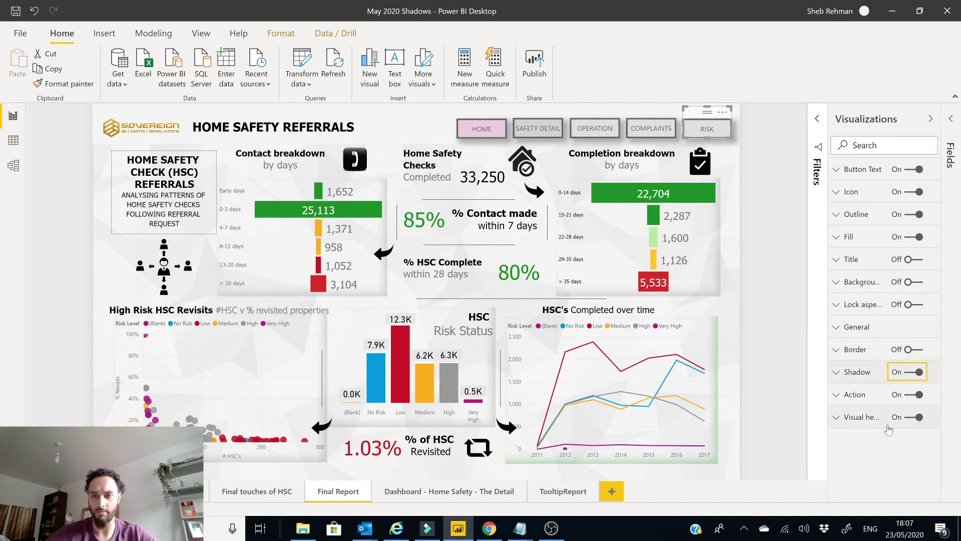
left_click(724, 143)
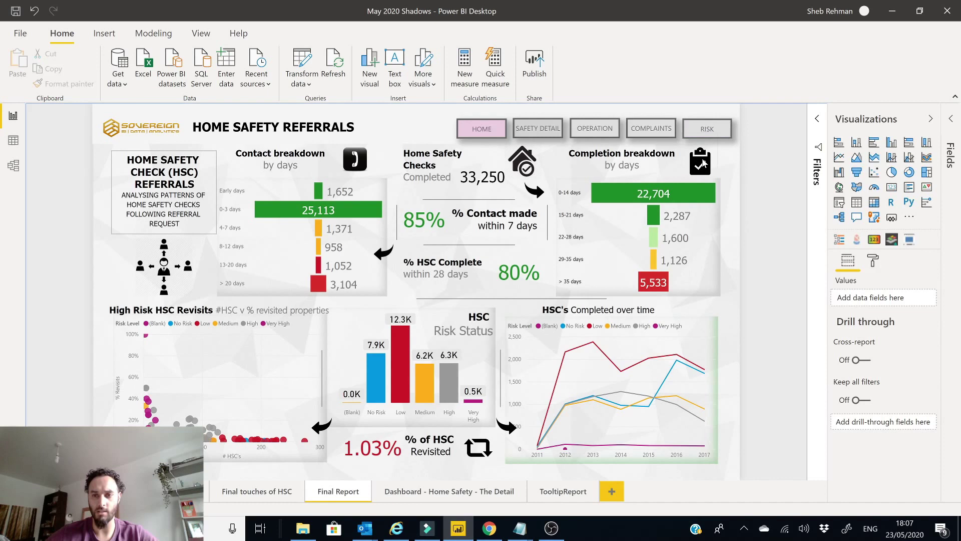
Step: Switch Shadow on for the HOME SAFETY REFERRALS title text box
left_click(703, 162)
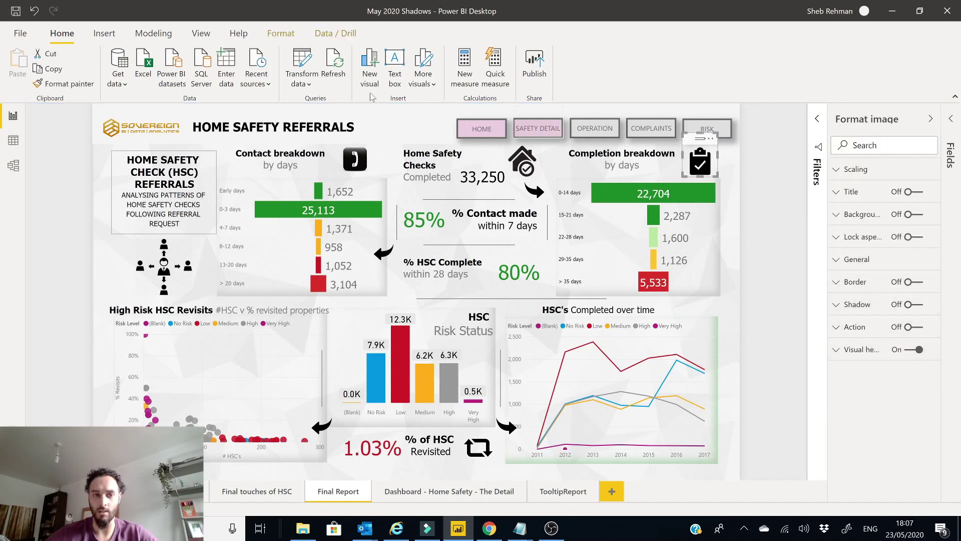
left_click(338, 116)
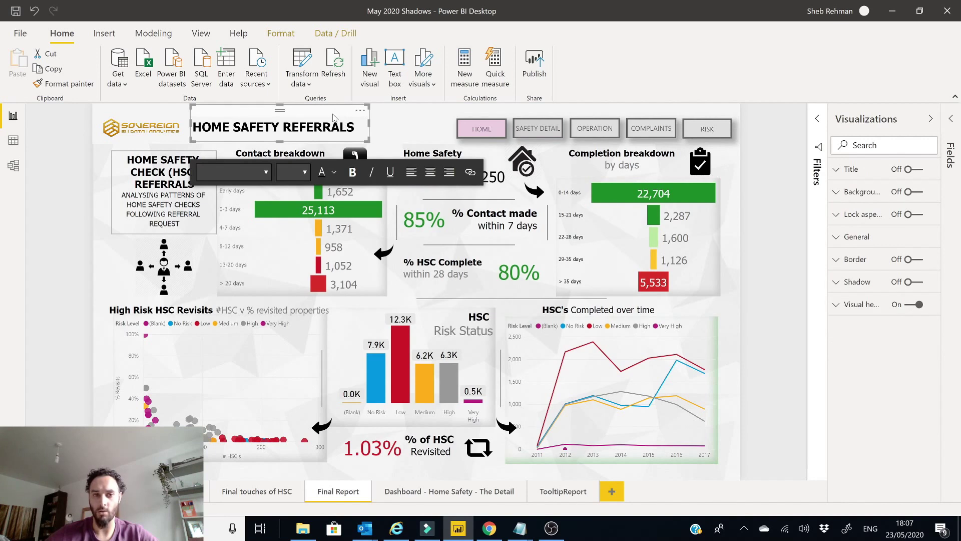
left_click(915, 284)
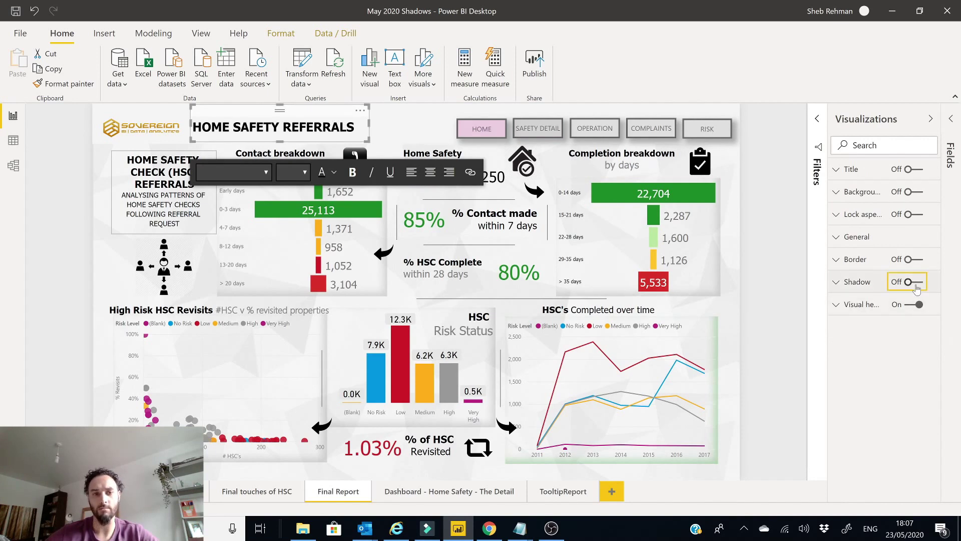
left_click(762, 266)
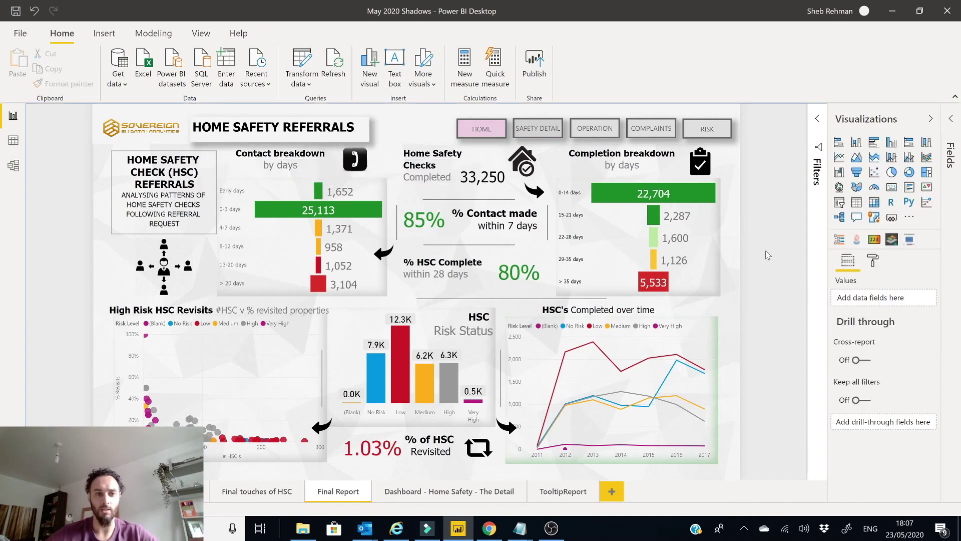